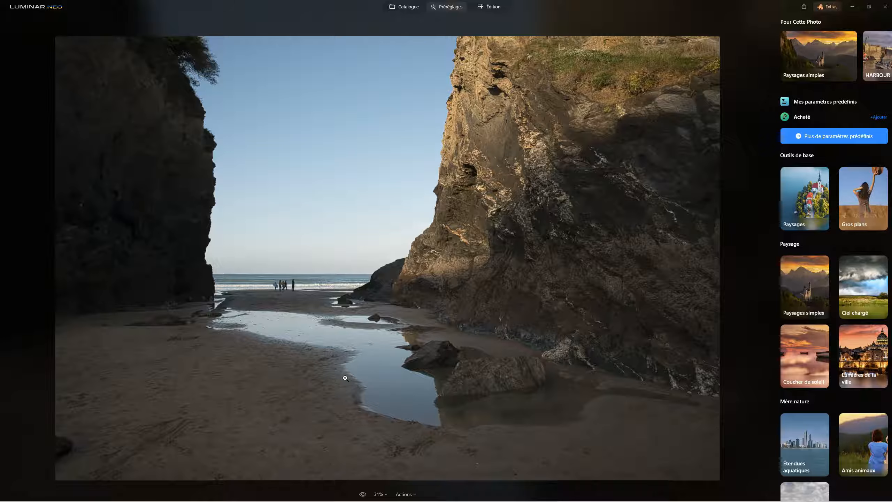
# Apply the Golden Hour 1 preset from the purchased Smuggler Cove collection and compare the photo with the original.
pyautogui.click(801, 117)
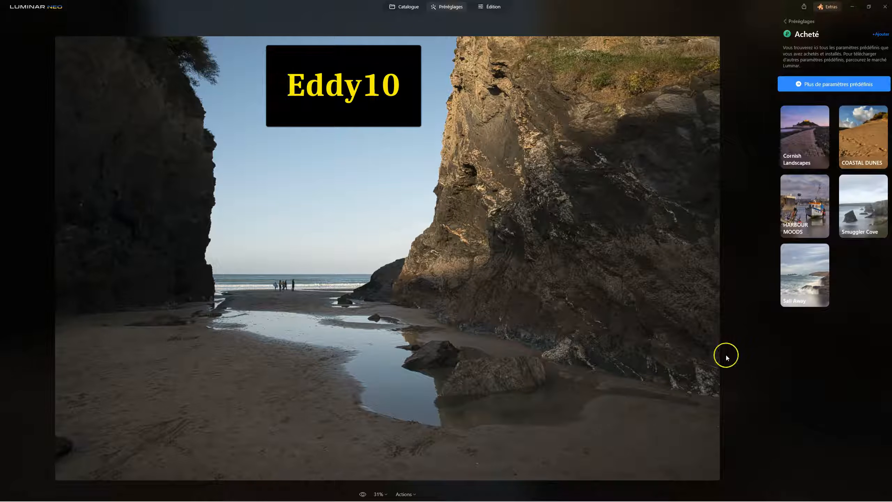
pyautogui.click(865, 213)
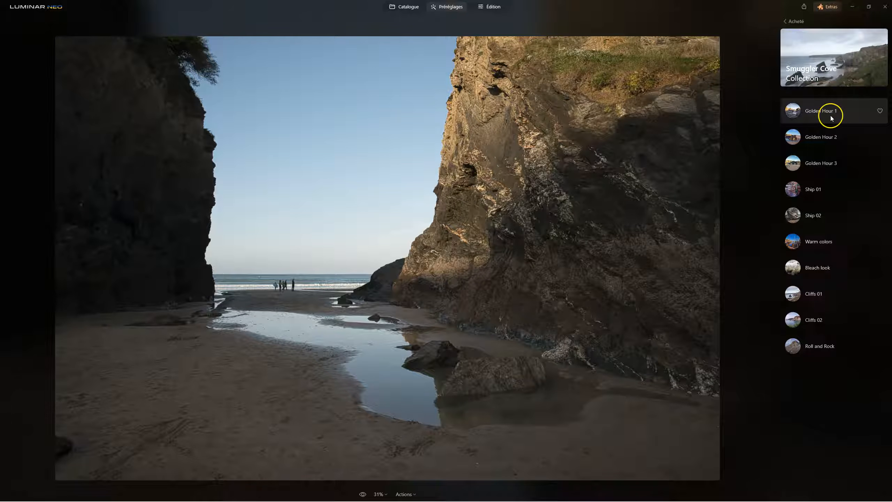
pyautogui.click(819, 116)
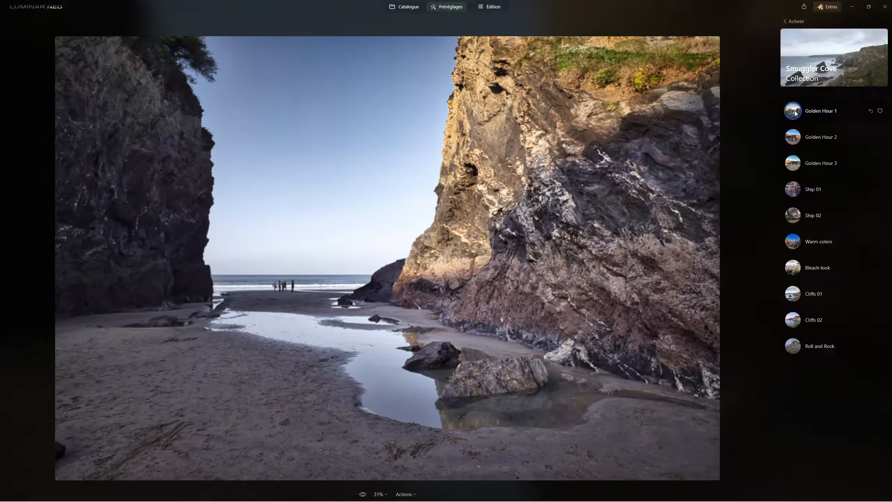
pyautogui.click(362, 494)
pyautogui.click(362, 494)
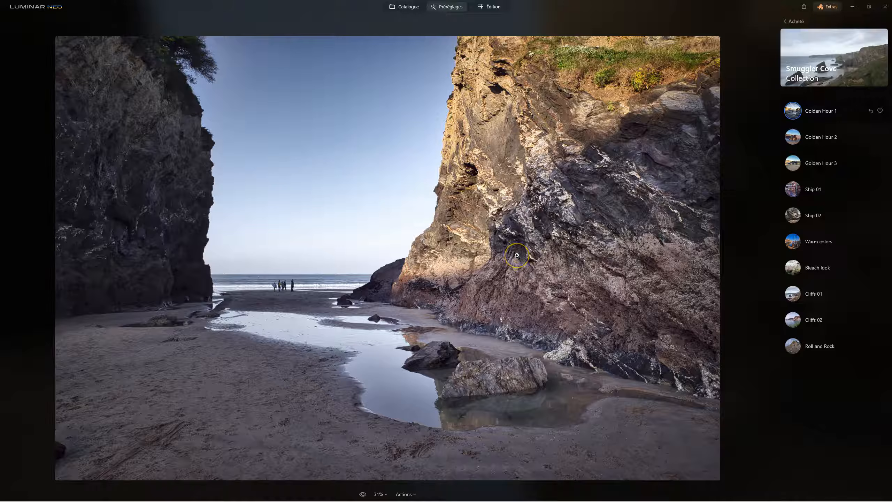
# Among the preset's applied edits, compare the photo with and without the vignette (Vignetage) and set its Quantité to -39.
pyautogui.click(494, 6)
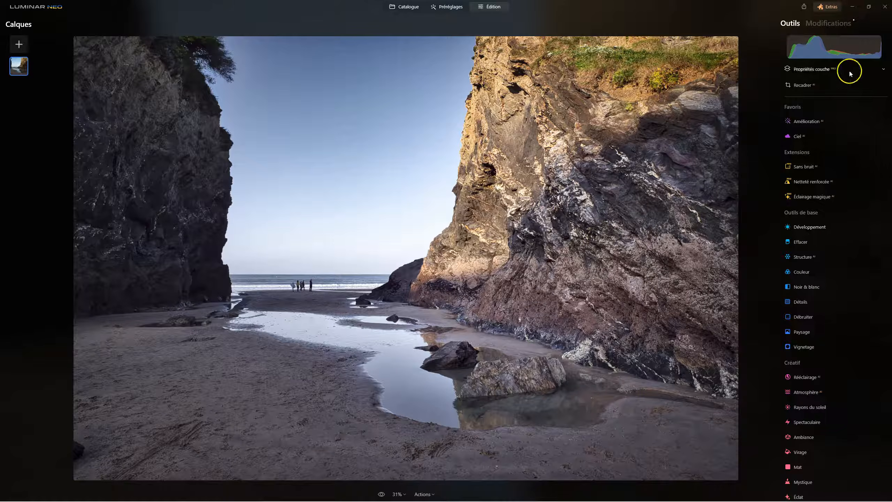
pyautogui.click(837, 24)
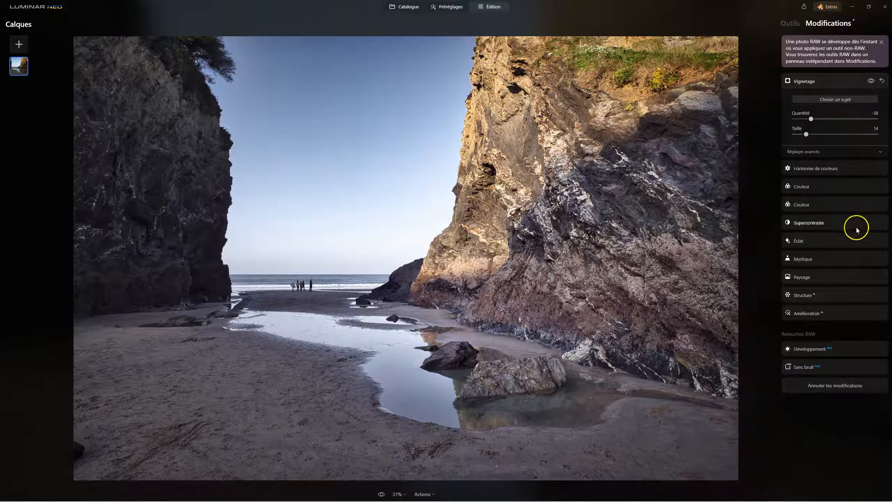
pyautogui.click(872, 81)
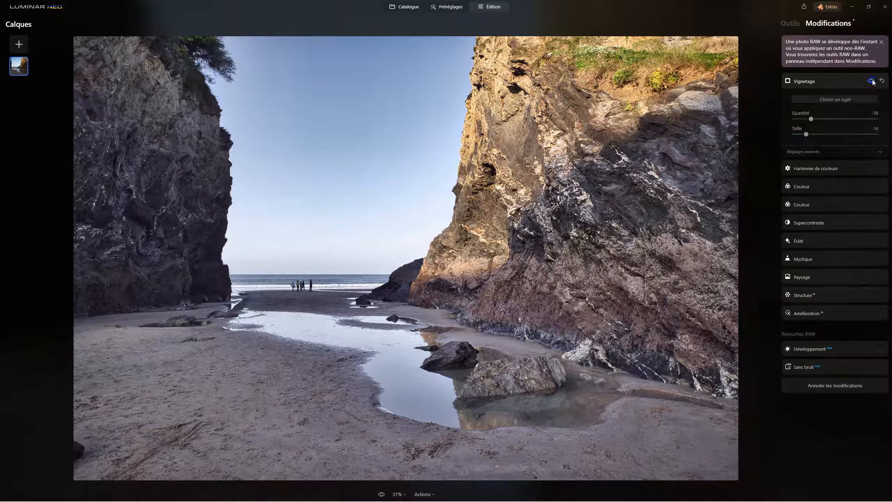
pyautogui.click(872, 81)
pyautogui.click(872, 81)
pyautogui.moveTo(812, 119); pyautogui.dragTo(820, 120)
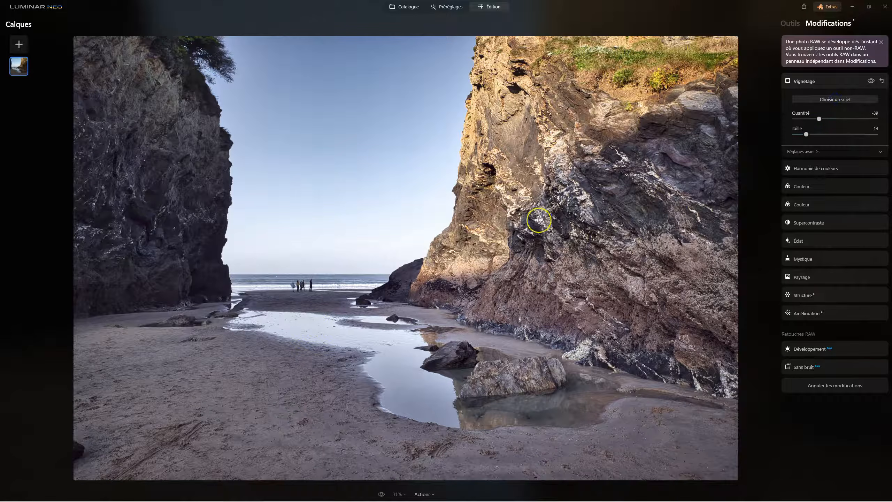
pyautogui.click(165, 228)
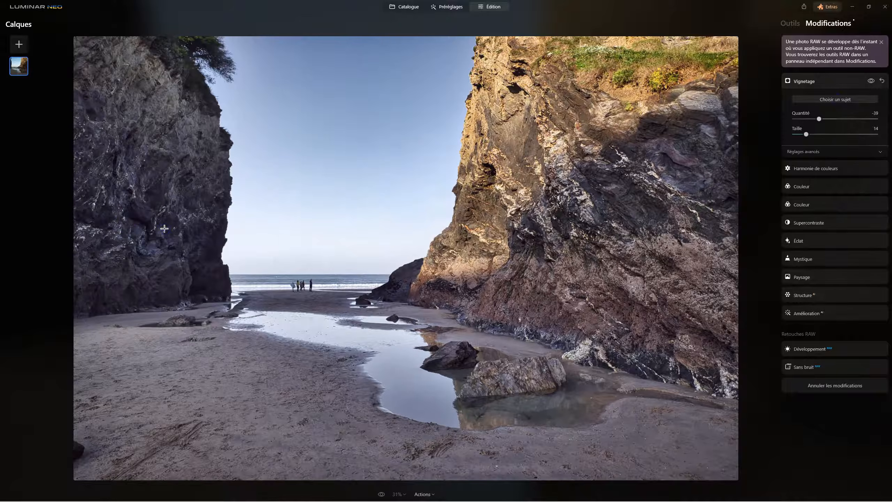
pyautogui.click(507, 198)
pyautogui.click(539, 267)
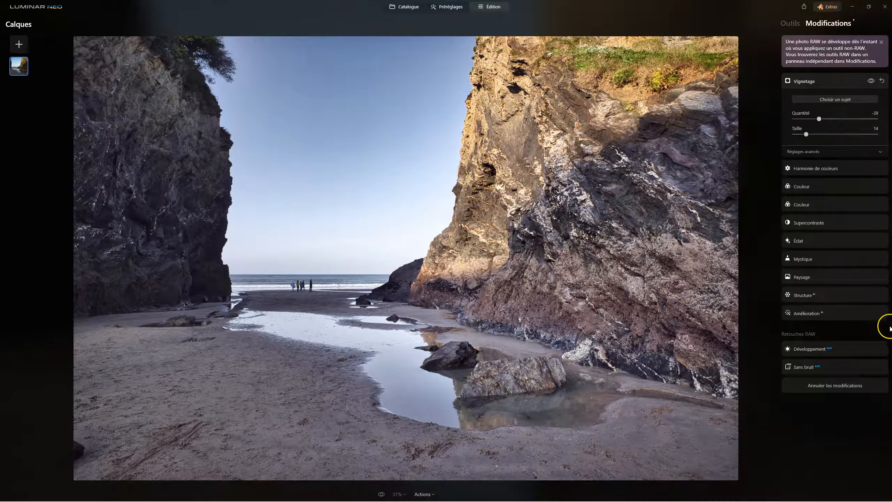
# Set the RAW Développement colour temperature to 5940 and compare the edited photo with the original.
pyautogui.click(810, 350)
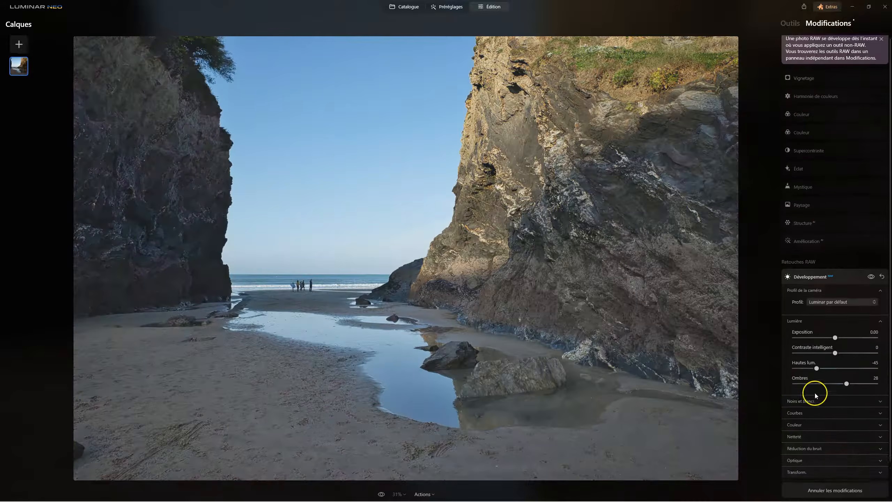
pyautogui.scroll(-2, 862, 446)
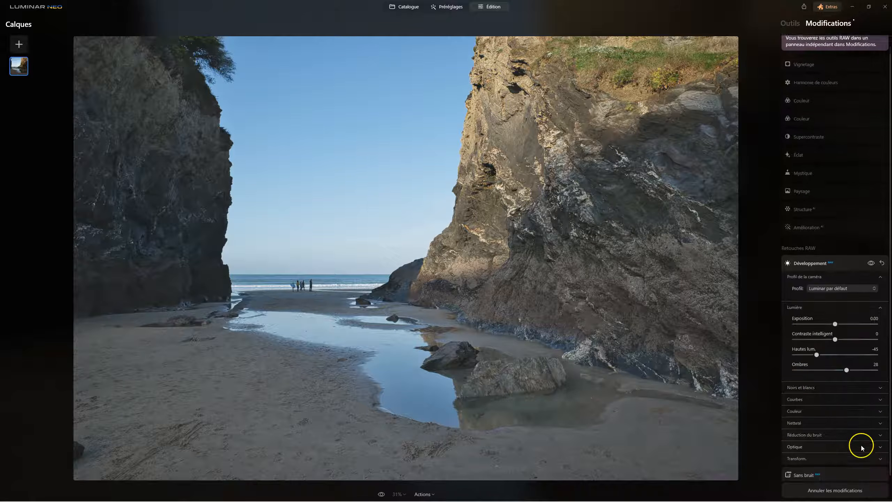
pyautogui.click(805, 409)
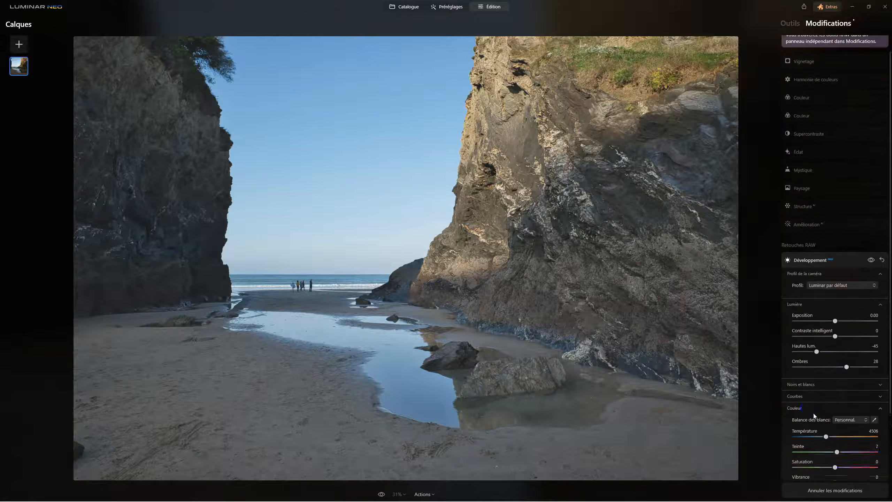
pyautogui.moveTo(826, 410); pyautogui.dragTo(834, 411)
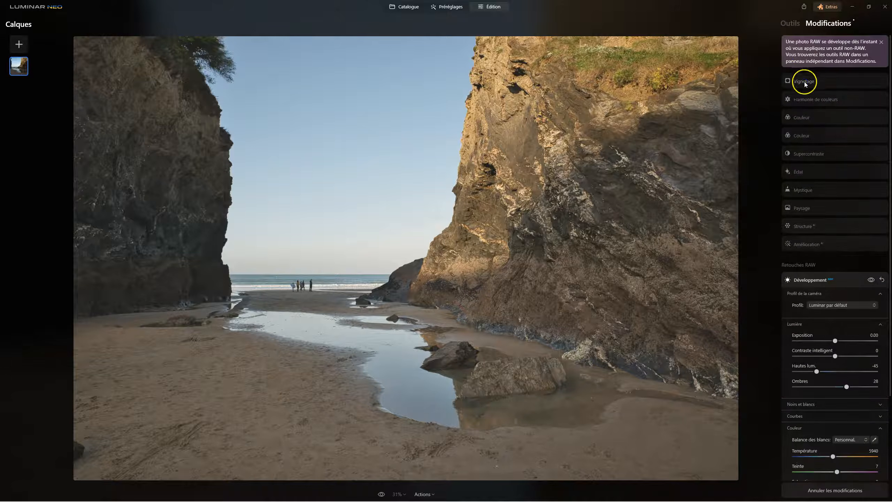
pyautogui.click(804, 81)
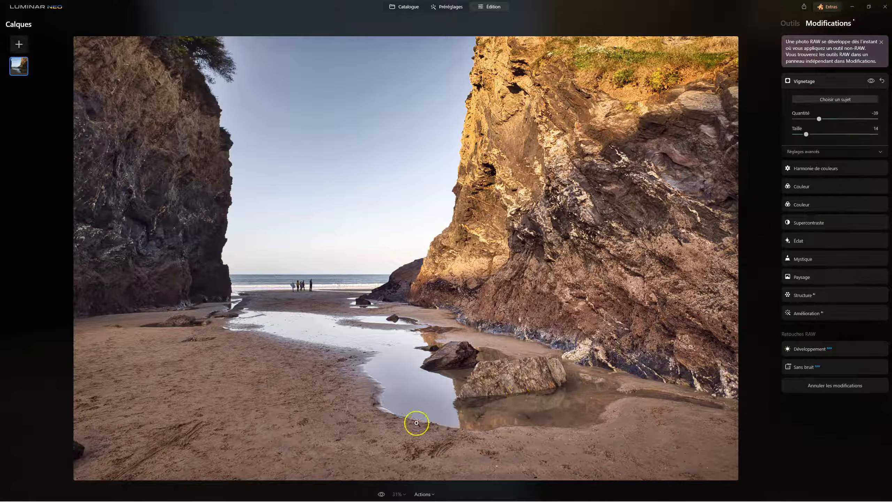
pyautogui.click(382, 494)
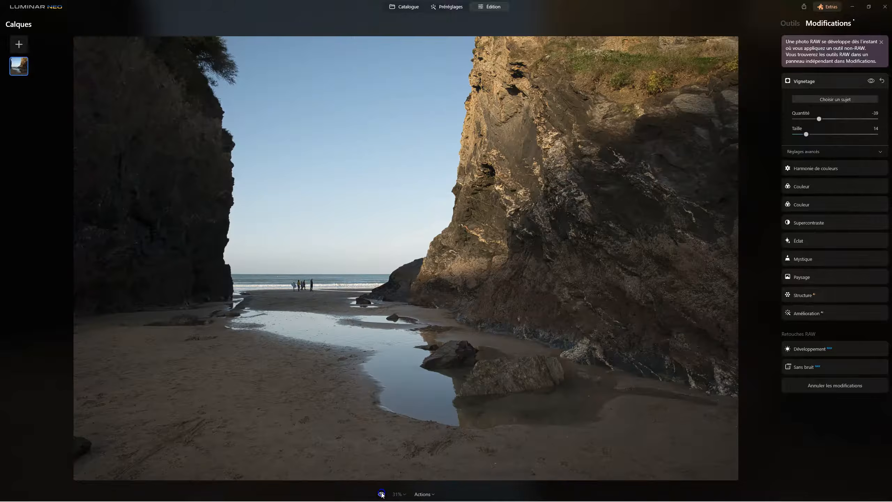
pyautogui.click(381, 494)
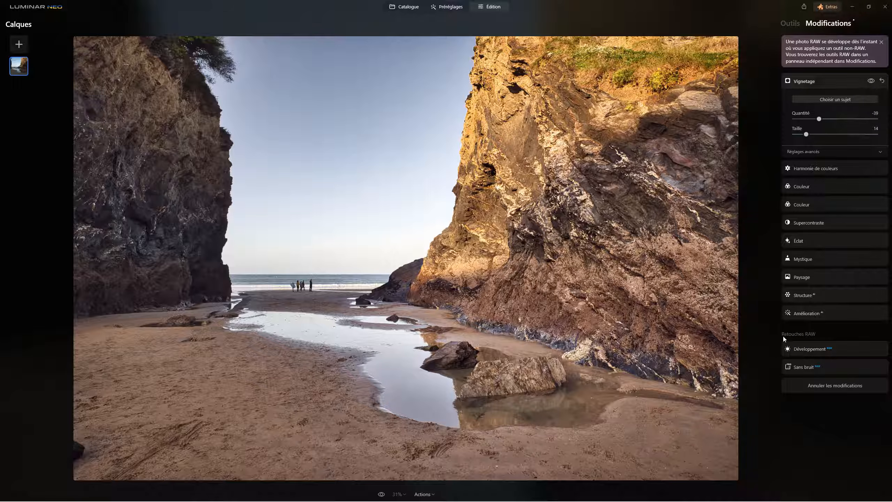
# Duplicate the photo layer and hide the upper copy.
pyautogui.click(791, 24)
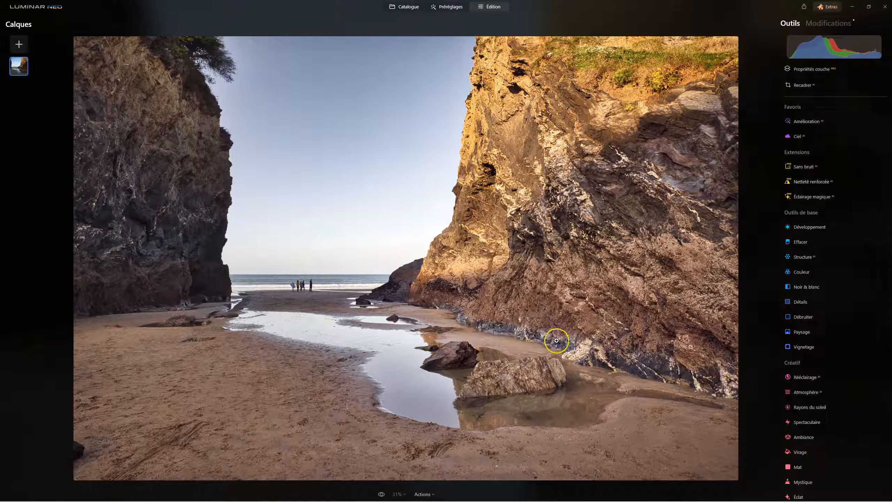
pyautogui.rightClick(20, 69)
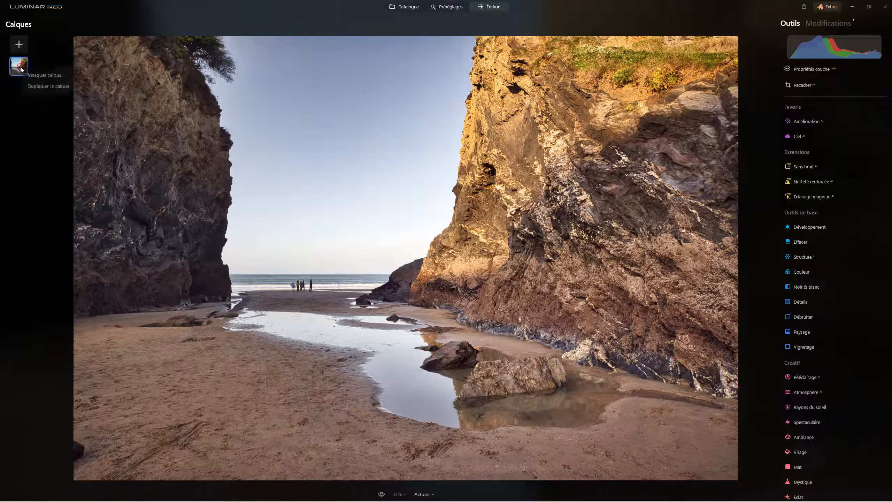
pyautogui.click(35, 89)
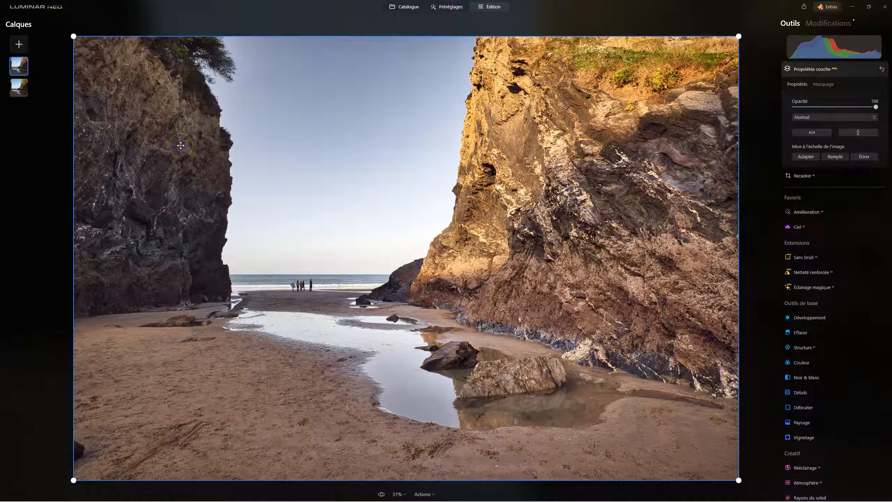
pyautogui.click(19, 89)
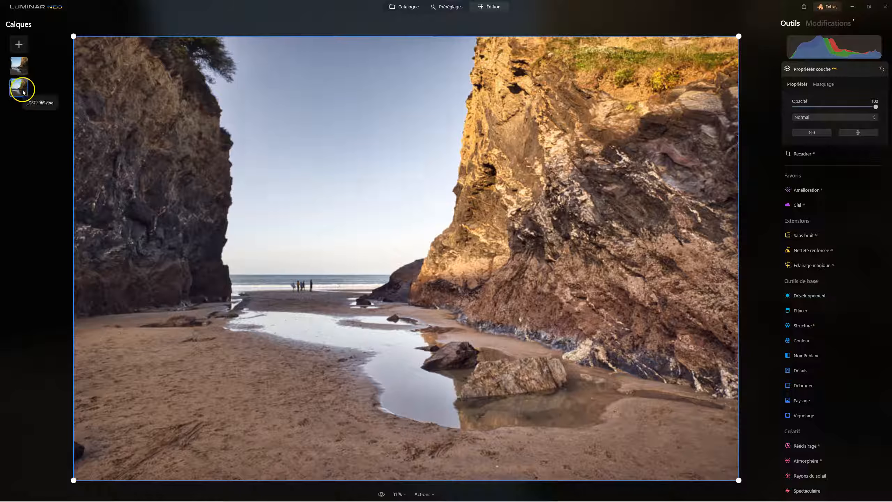
pyautogui.click(17, 67)
pyautogui.rightClick(17, 67)
pyautogui.click(20, 87)
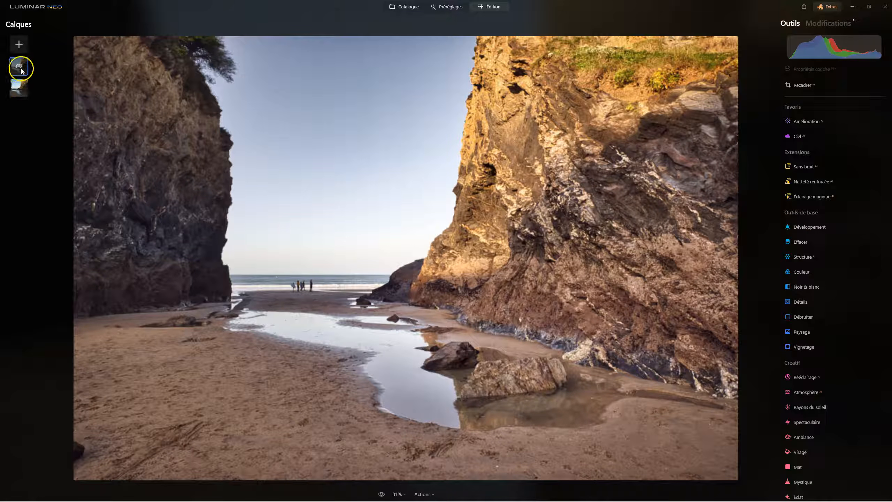
# Reset all the lower layer's edits except RAW Développement and Sans bruit, and check the photo with and without Développement.
pyautogui.click(18, 88)
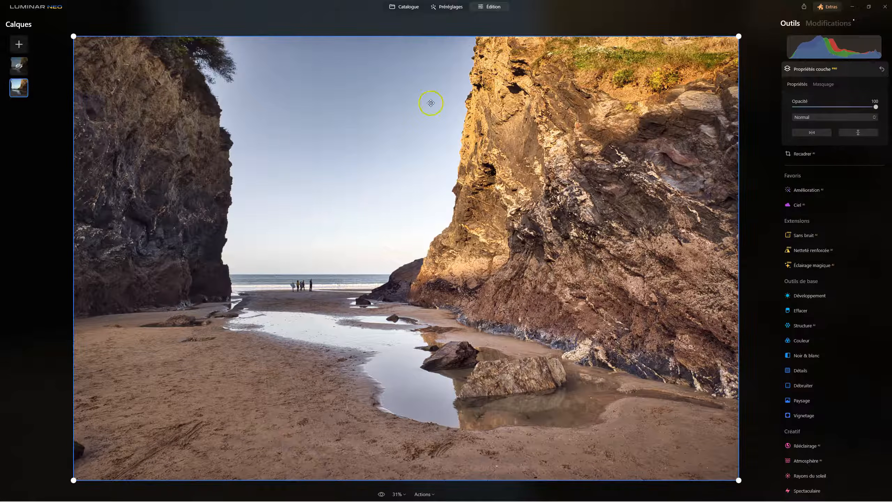
pyautogui.click(824, 28)
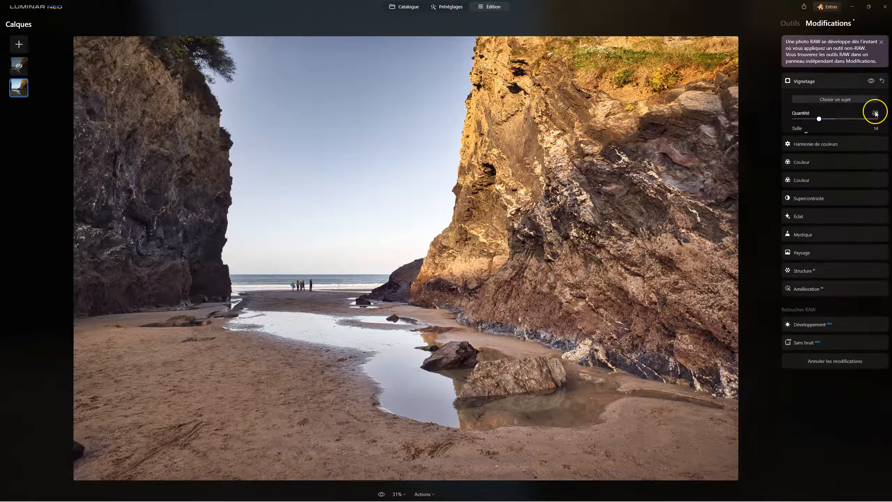
pyautogui.click(883, 81)
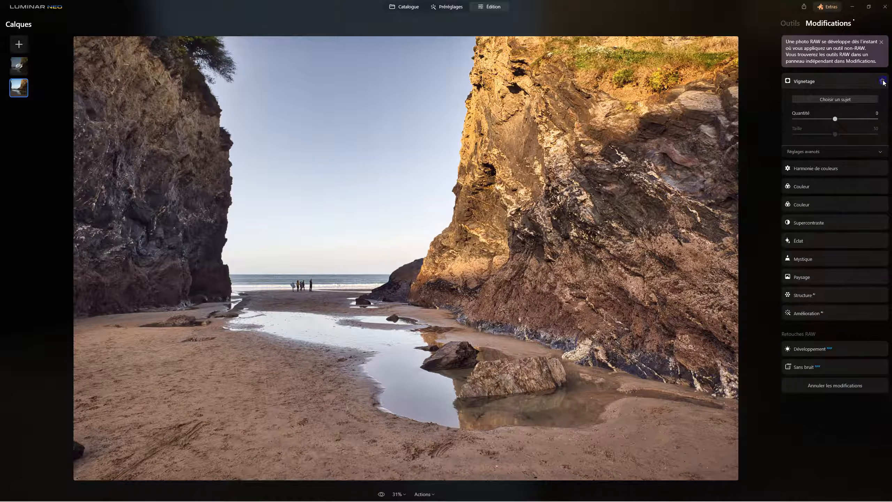
pyautogui.click(872, 82)
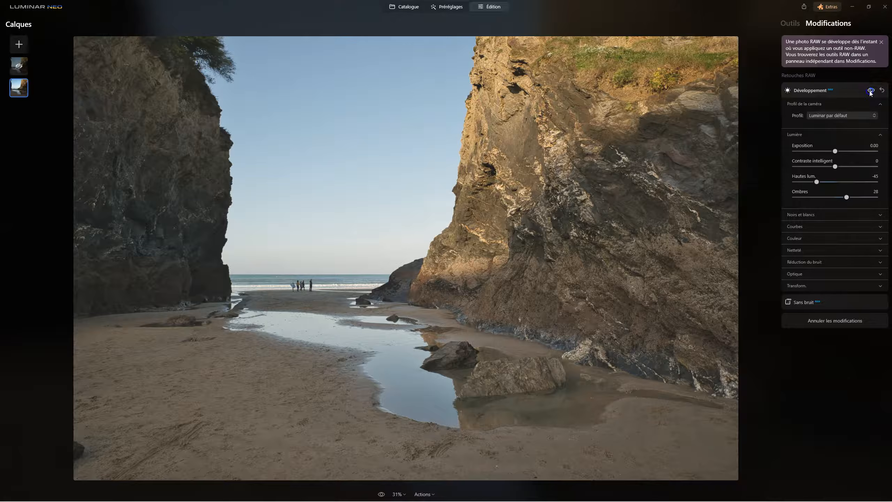
pyautogui.click(688, 90)
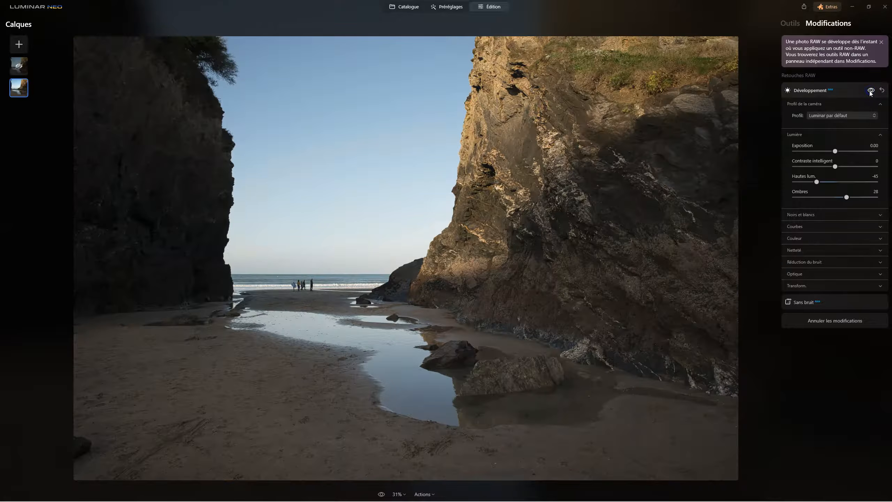
pyautogui.click(872, 89)
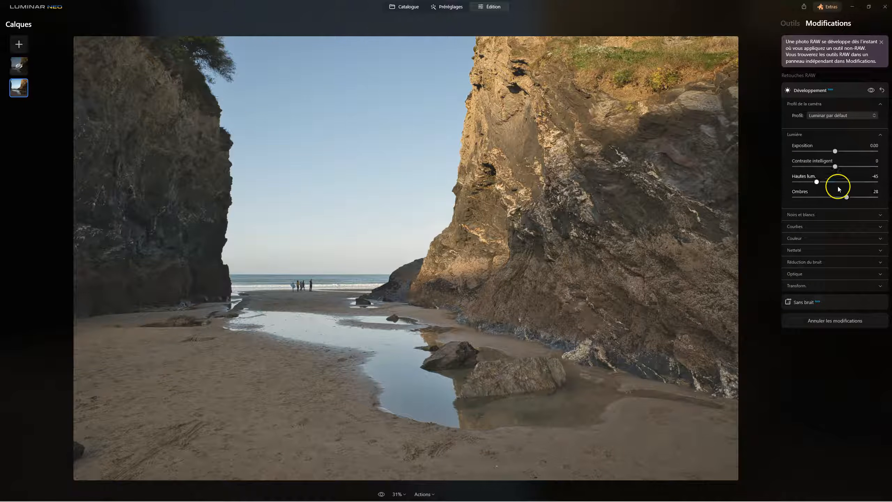
# Make the upper layer with the full preset edits visible again.
pyautogui.click(16, 70)
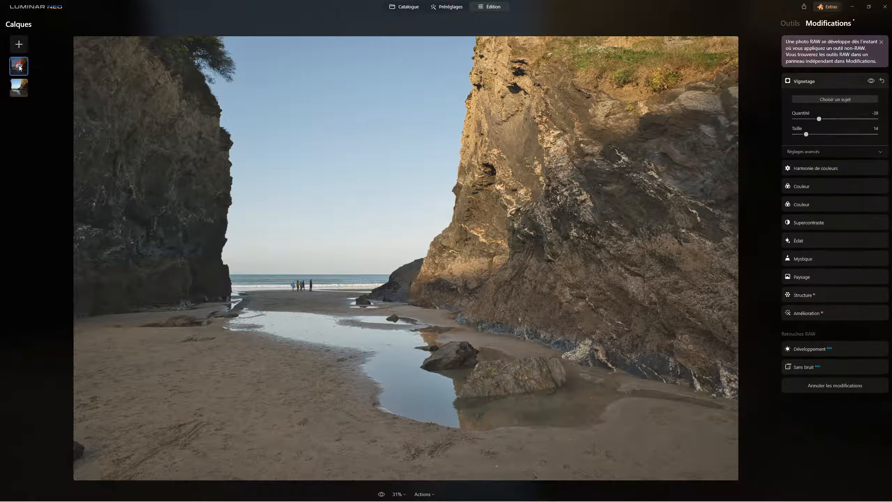
pyautogui.rightClick(19, 67)
pyautogui.click(31, 73)
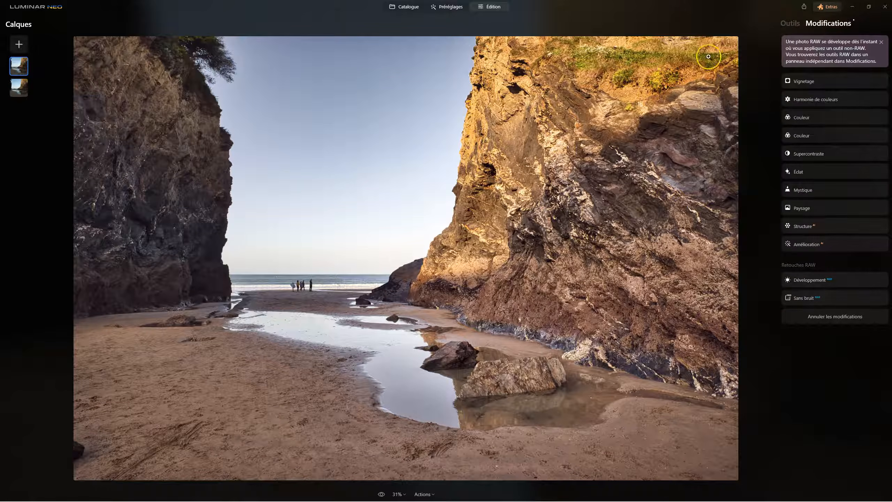
# Try the upper layer's opacity at 62 in the layer properties and return it to 100.
pyautogui.click(788, 25)
pyautogui.click(813, 67)
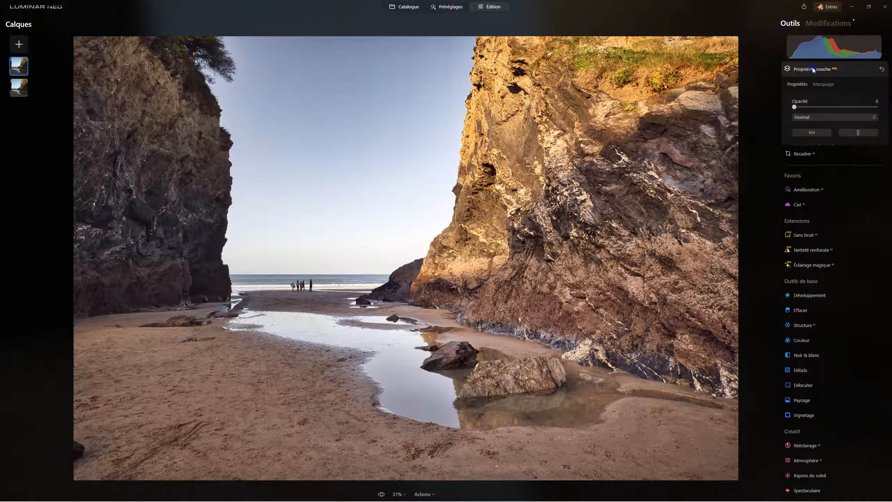
pyautogui.moveTo(872, 107); pyautogui.dragTo(846, 104)
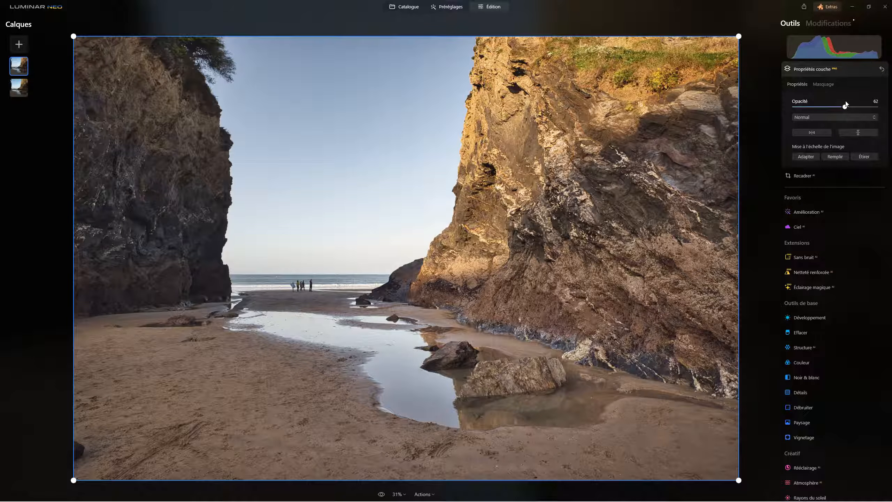
pyautogui.moveTo(846, 106); pyautogui.dragTo(877, 107)
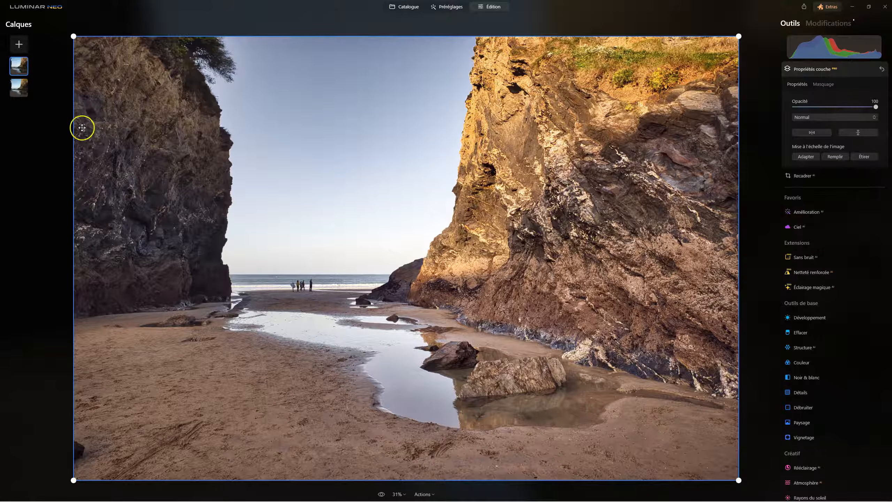
# Remove the upper layer and select the remaining layer that has only the RAW edits.
pyautogui.rightClick(23, 72)
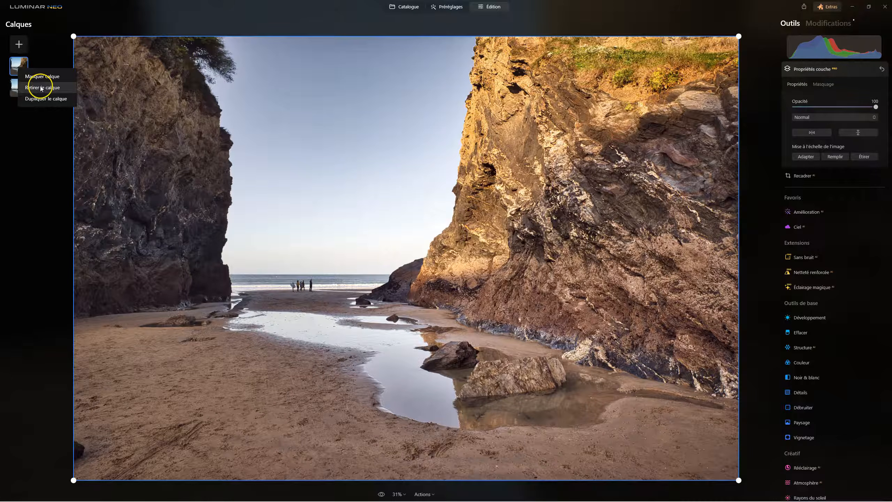
pyautogui.click(40, 85)
pyautogui.click(23, 68)
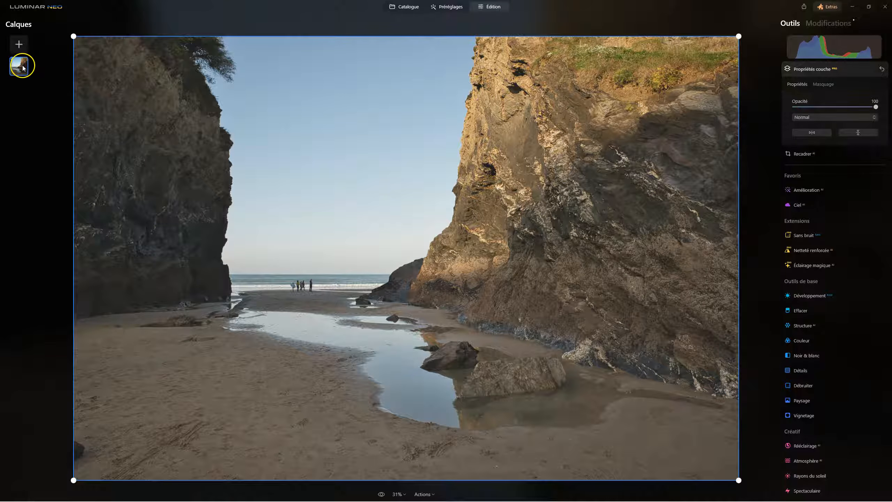
# Restore the photo to its original version, discarding all its edits.
pyautogui.click(426, 489)
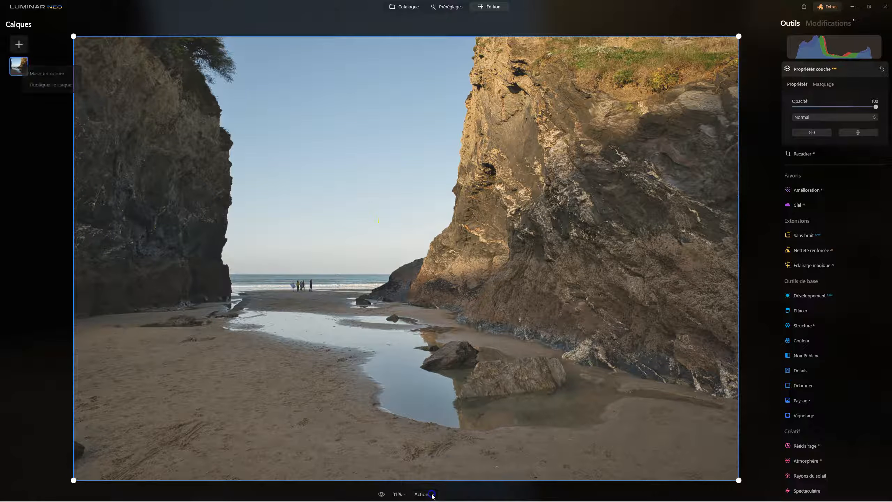
pyautogui.click(504, 330)
pyautogui.click(801, 68)
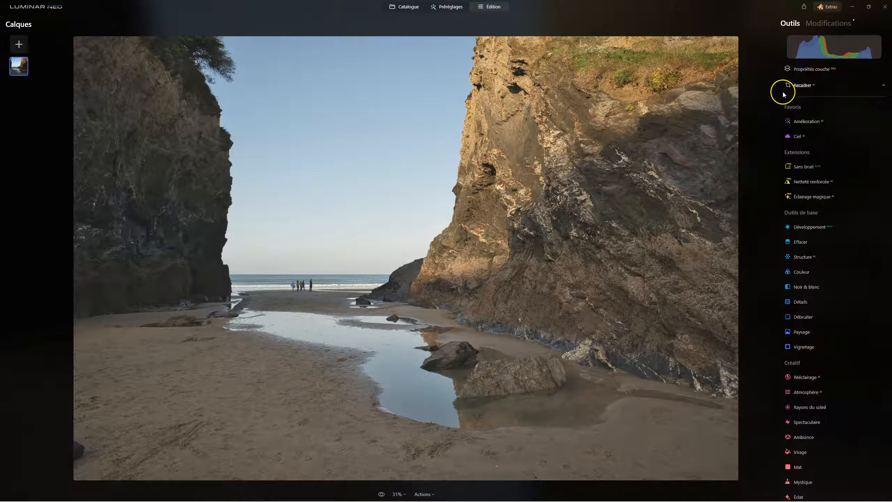
pyautogui.click(432, 495)
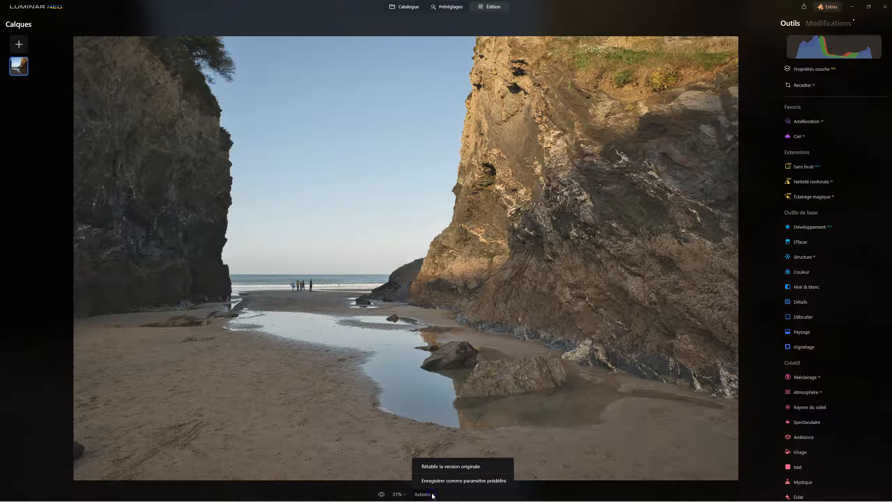
pyautogui.click(445, 469)
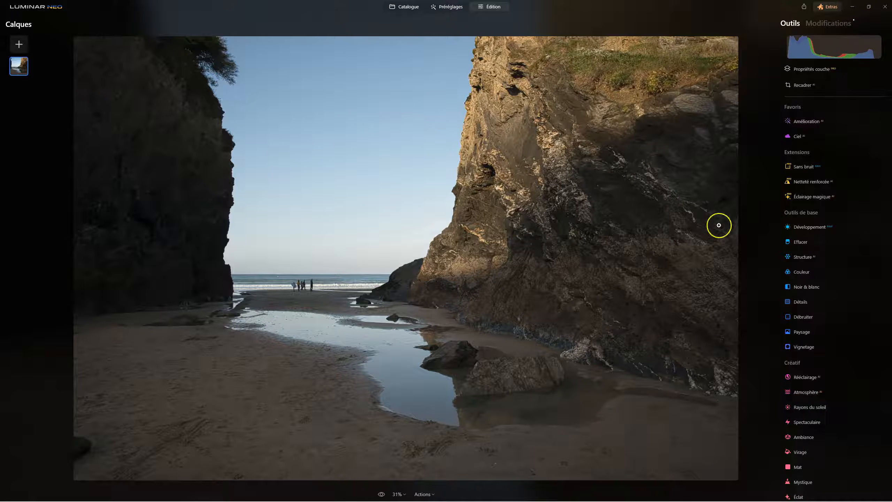
# In Développement, enable the automatic distortion, chromatic aberration and fringing corrections, and set Hautes lum. to -25 and Ombres to 25.
pyautogui.click(810, 225)
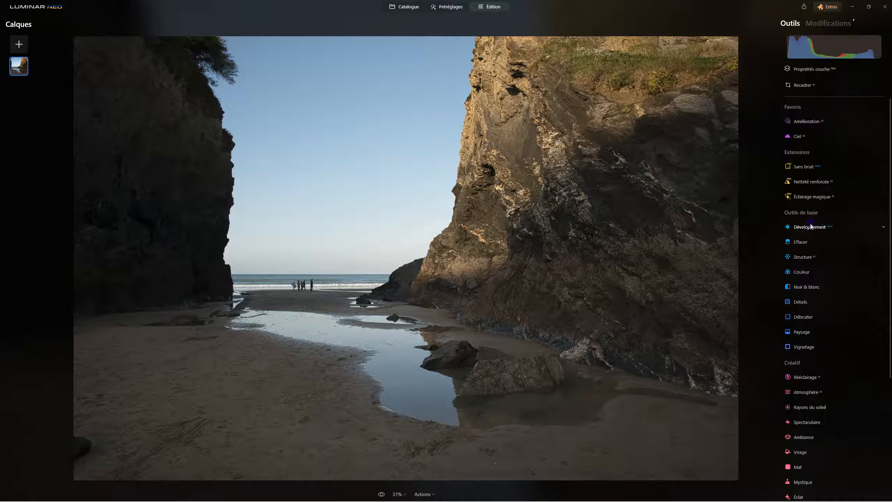
pyautogui.click(797, 410)
pyautogui.click(797, 409)
pyautogui.click(798, 420)
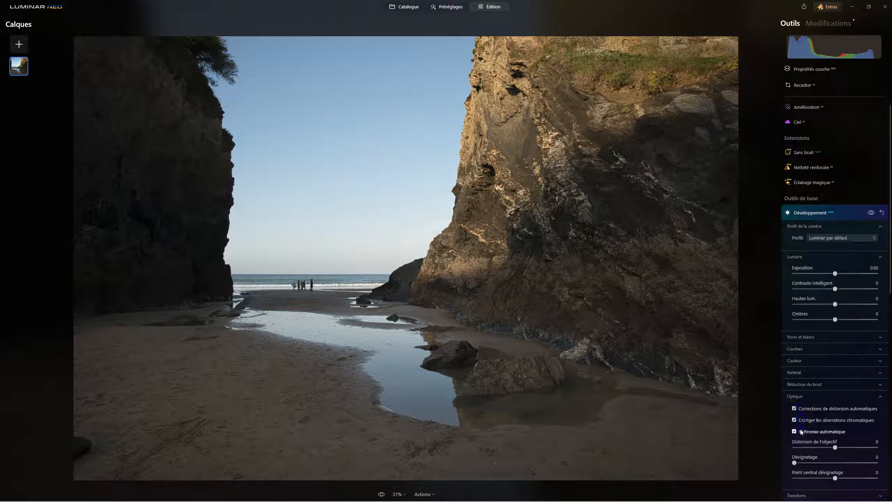
pyautogui.click(798, 396)
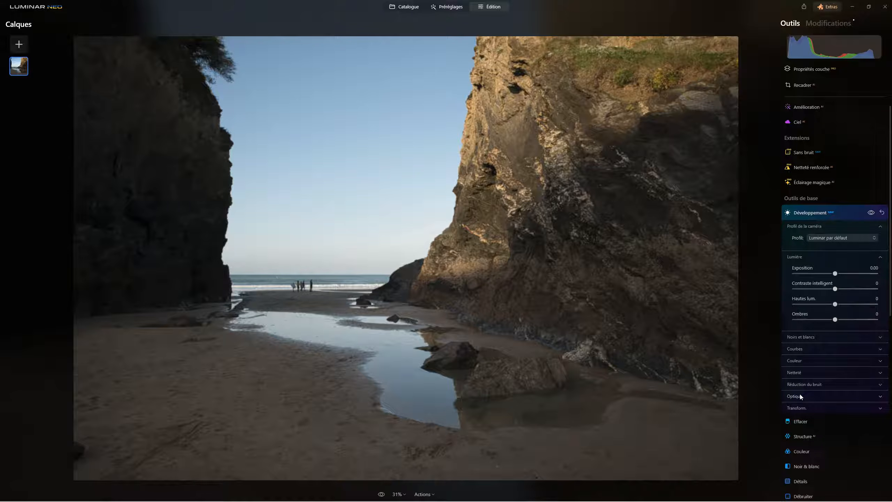
pyautogui.moveTo(835, 319)
pyautogui.mouseDown()
pyautogui.moveTo(857, 321)
pyautogui.moveTo(823, 304)
pyautogui.moveTo(850, 320)
pyautogui.mouseUp()
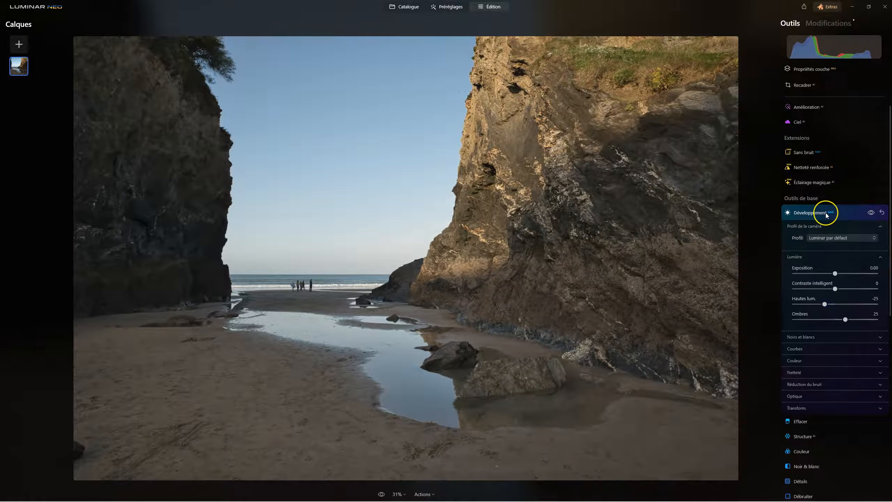
pyautogui.click(826, 215)
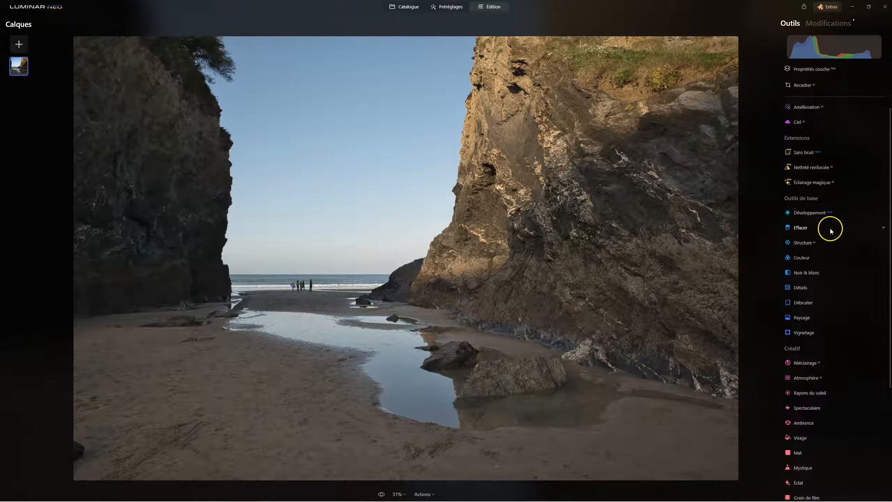
# In Amélioration, set Accent to 38 and Embellisseur de Ciel to 10.
pyautogui.click(841, 109)
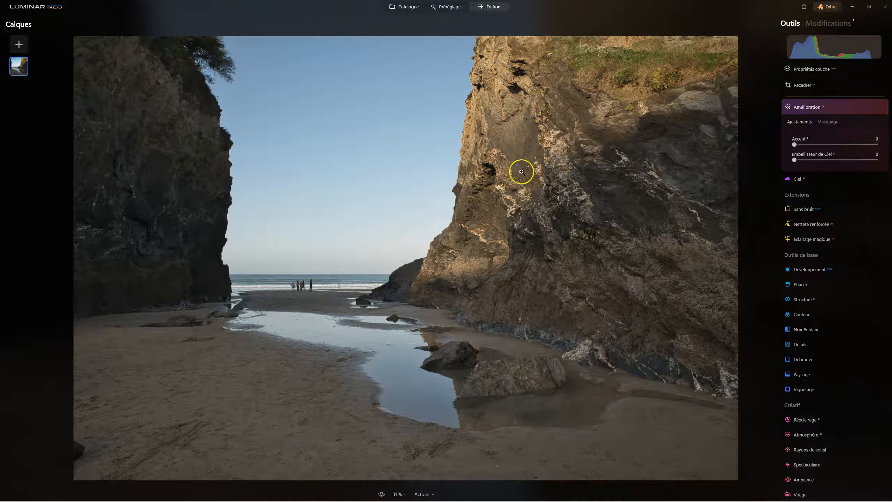
pyautogui.click(797, 144)
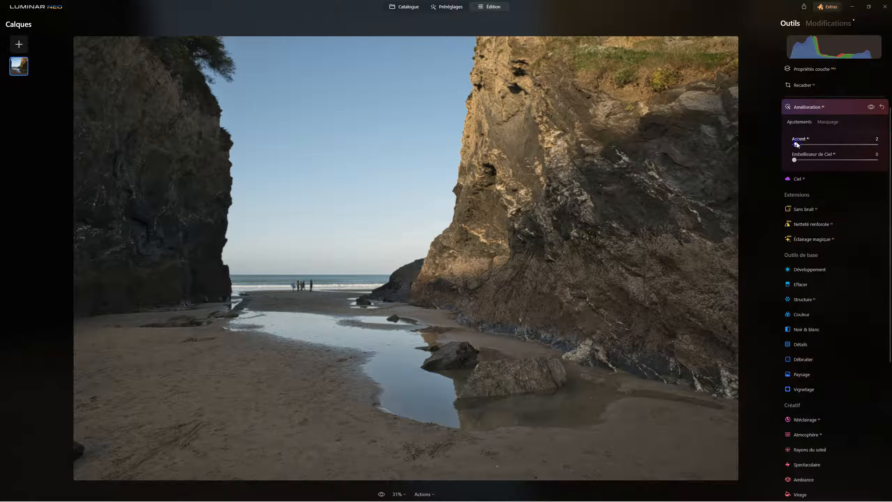
pyautogui.moveTo(826, 146); pyautogui.dragTo(827, 147)
pyautogui.click(795, 162)
pyautogui.moveTo(795, 163); pyautogui.dragTo(807, 160)
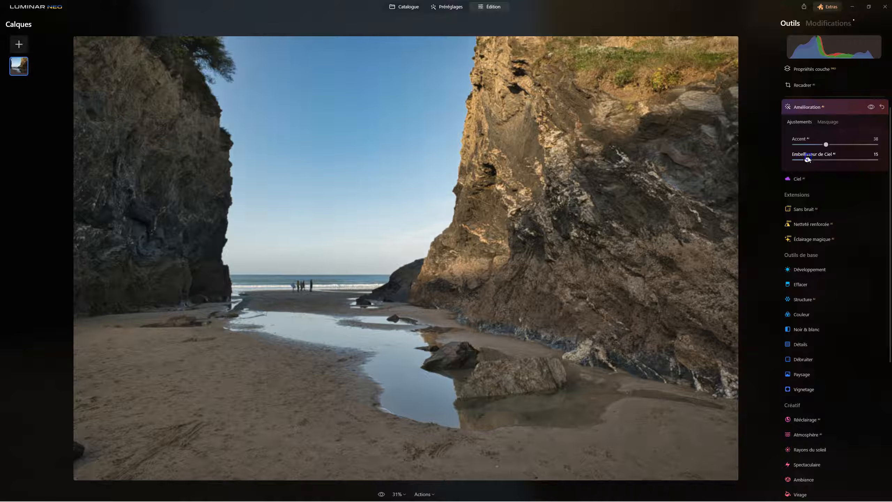
pyautogui.moveTo(807, 160); pyautogui.dragTo(805, 161)
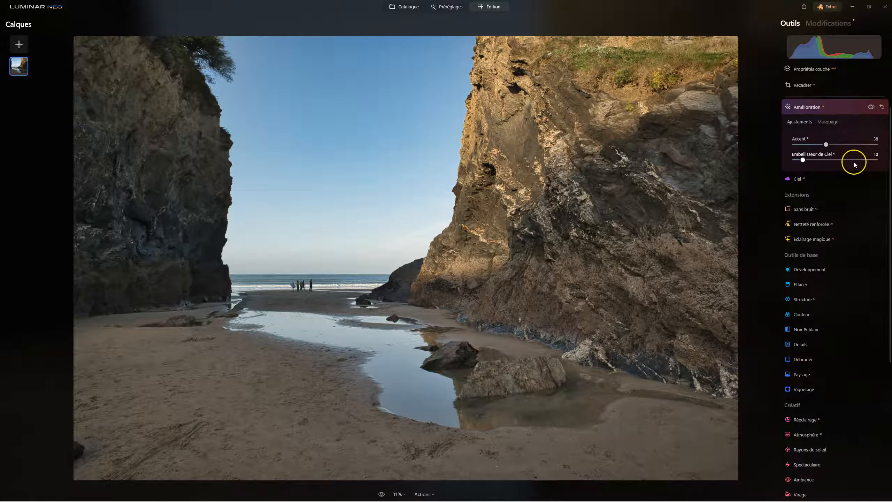
pyautogui.moveTo(825, 144)
pyautogui.mouseDown()
pyautogui.moveTo(796, 146)
pyautogui.moveTo(833, 147)
pyautogui.moveTo(790, 145)
pyautogui.moveTo(828, 147)
pyautogui.mouseUp()
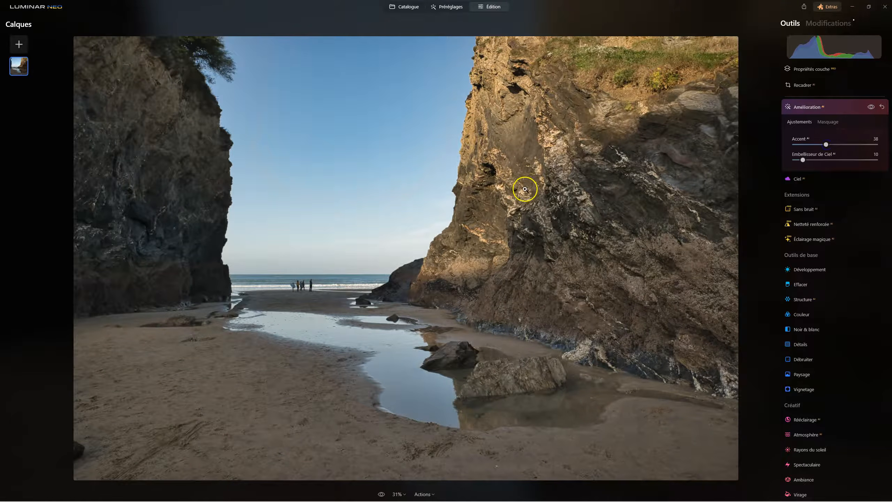
pyautogui.click(811, 108)
# In Supercontraste, set highlight contrast 35 with balance -20, midtone contrast 31 with balance 14, and shadow contrast 17 with balance 21.
pyautogui.scroll(-5, 813, 309)
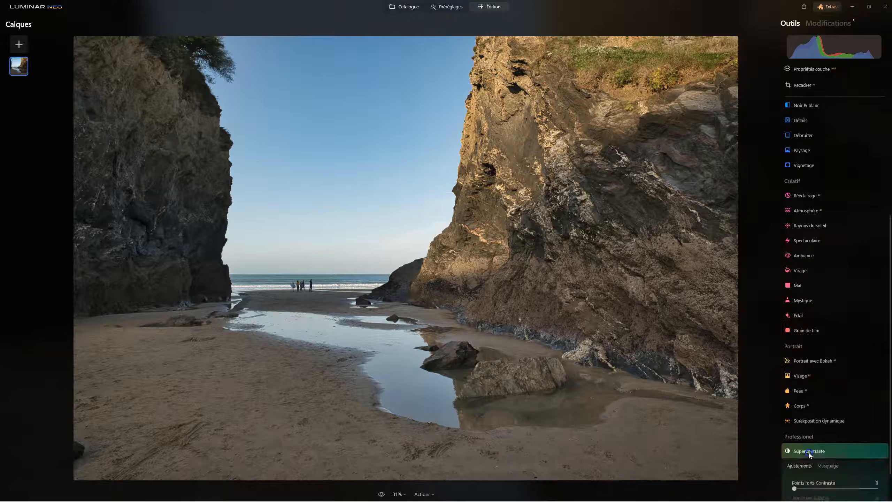
pyautogui.click(809, 452)
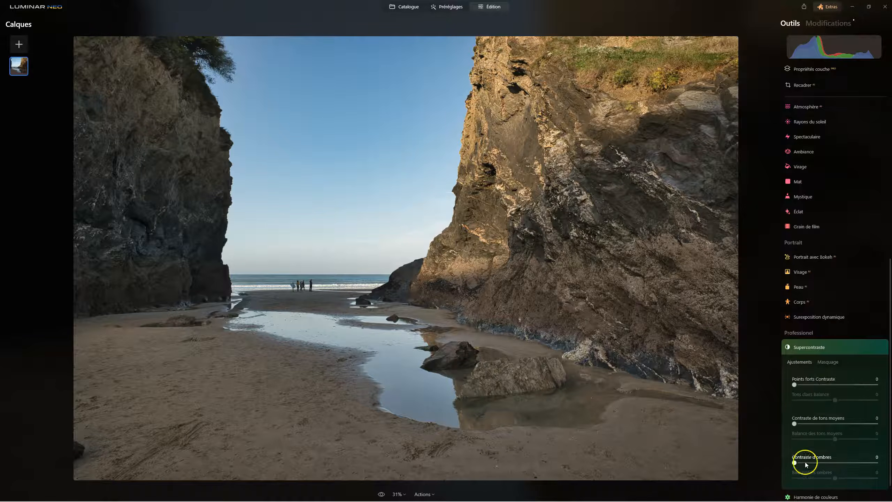
pyautogui.moveTo(802, 463); pyautogui.dragTo(809, 463)
pyautogui.click(836, 478)
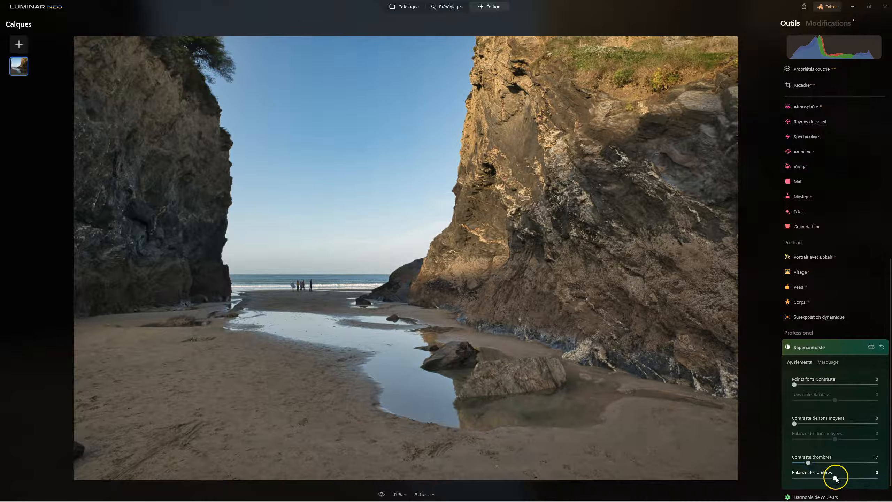
pyautogui.moveTo(837, 478); pyautogui.dragTo(845, 478)
pyautogui.moveTo(794, 424); pyautogui.dragTo(843, 439)
pyautogui.moveTo(795, 385); pyautogui.dragTo(828, 401)
pyautogui.click(836, 401)
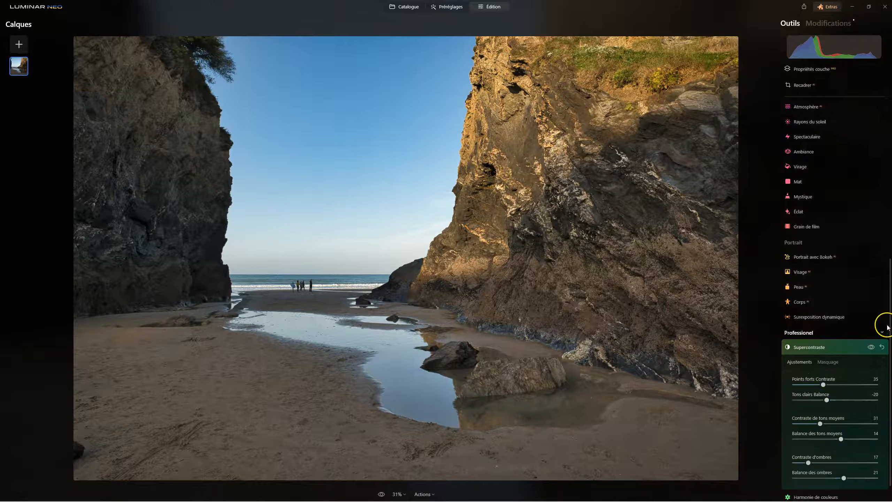
# Compare the photo with and without Supercontraste, and the whole edit with the original.
pyautogui.click(870, 347)
pyautogui.click(813, 348)
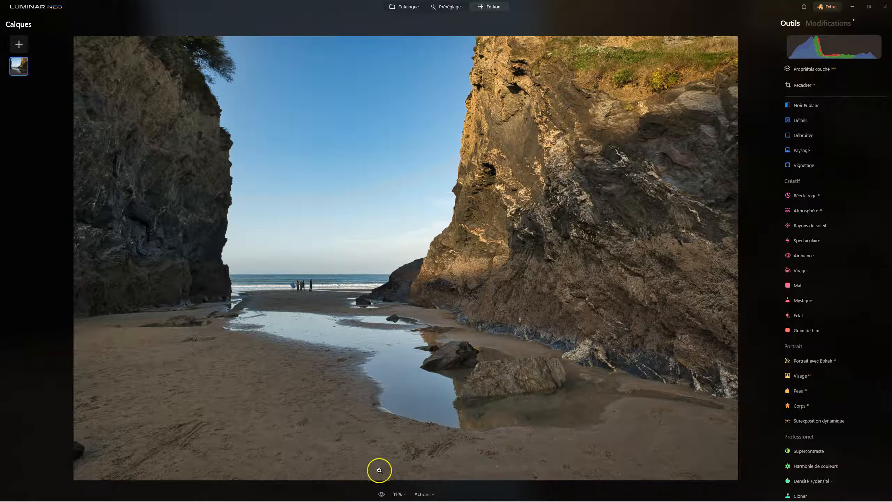
pyautogui.click(384, 494)
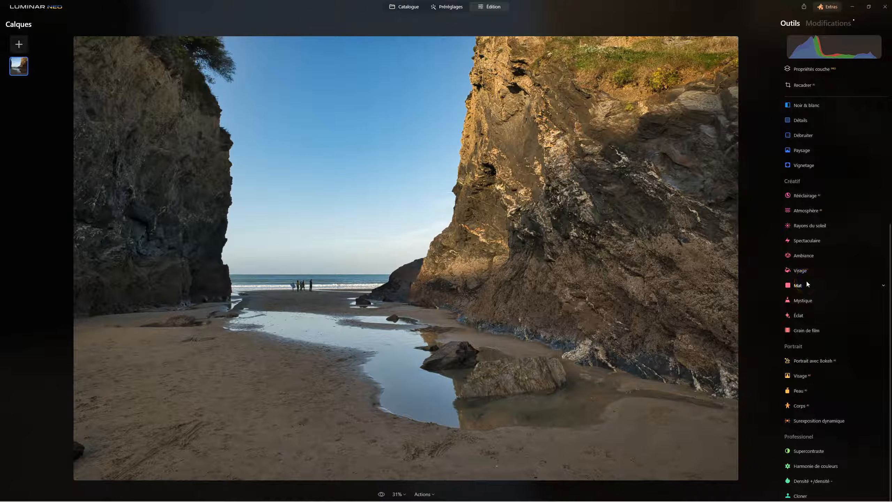
# Set the Structure tool's Quantité to 23.
pyautogui.scroll(5, 825, 267)
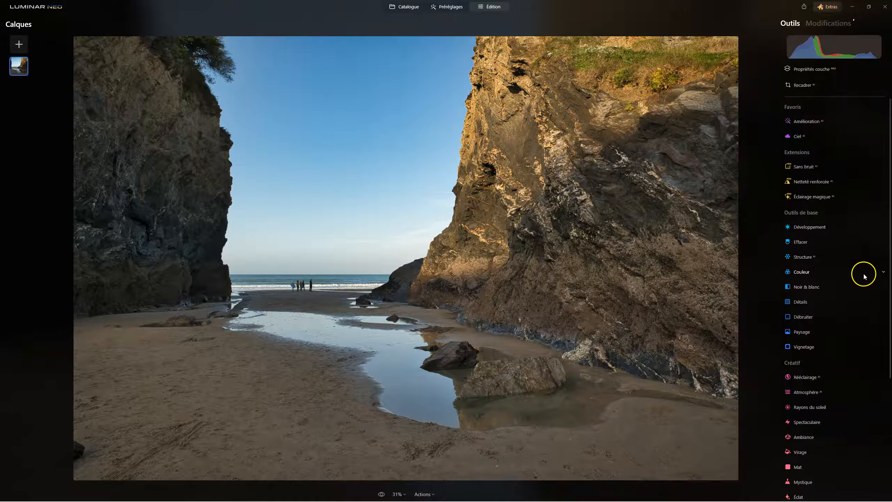
pyautogui.click(814, 257)
pyautogui.moveTo(841, 299); pyautogui.dragTo(837, 296)
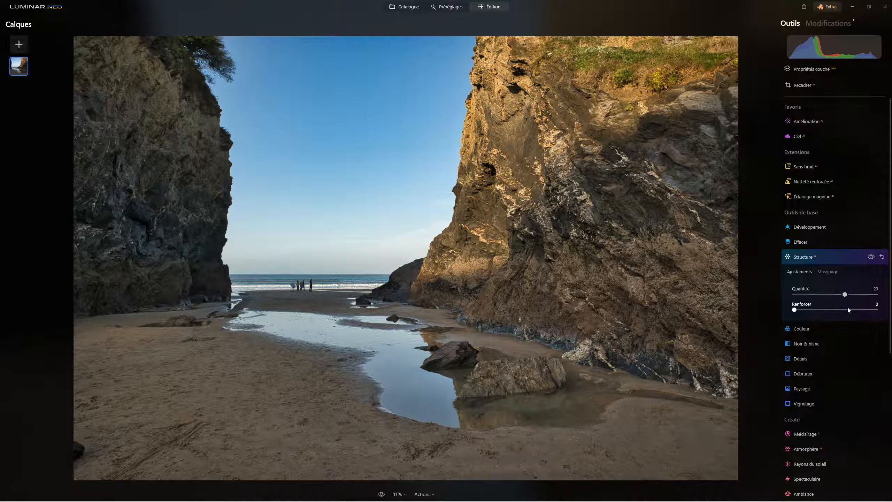
# Restrict the Structure effect to the cliffs with the AI mask category Montagnes.
pyautogui.click(829, 271)
pyautogui.scroll(-4, 853, 311)
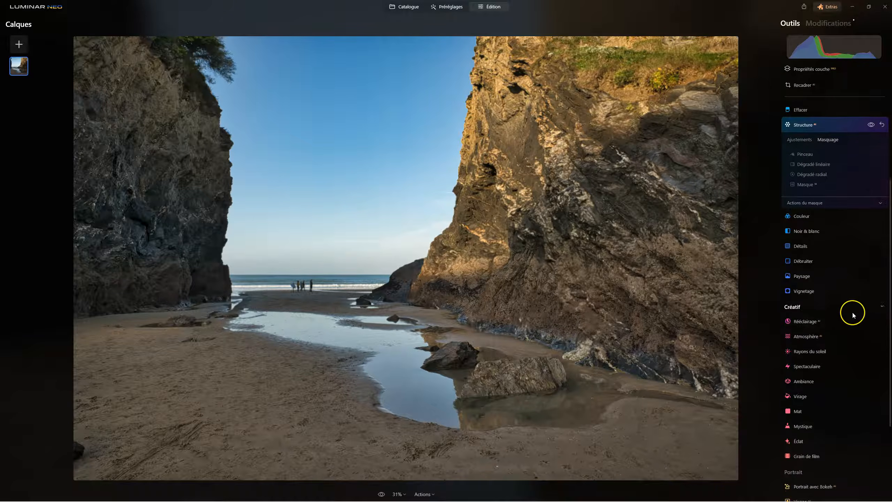
pyautogui.click(805, 180)
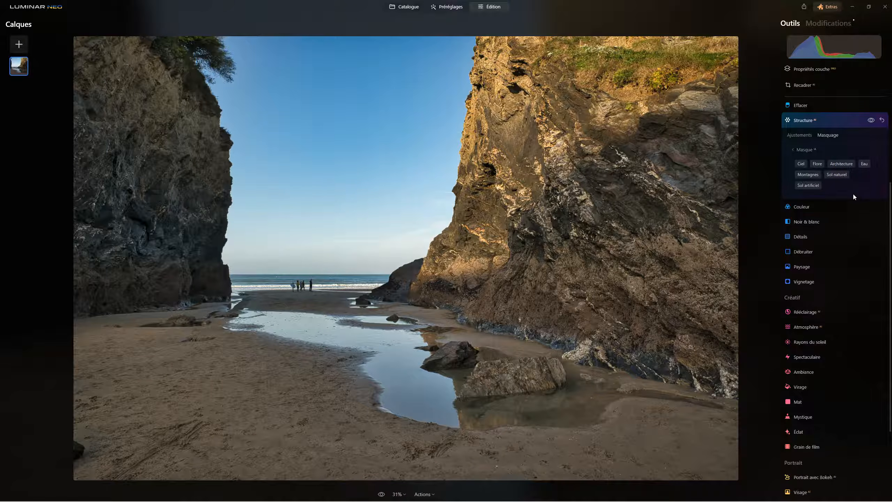
pyautogui.click(843, 164)
pyautogui.click(818, 176)
pyautogui.click(819, 175)
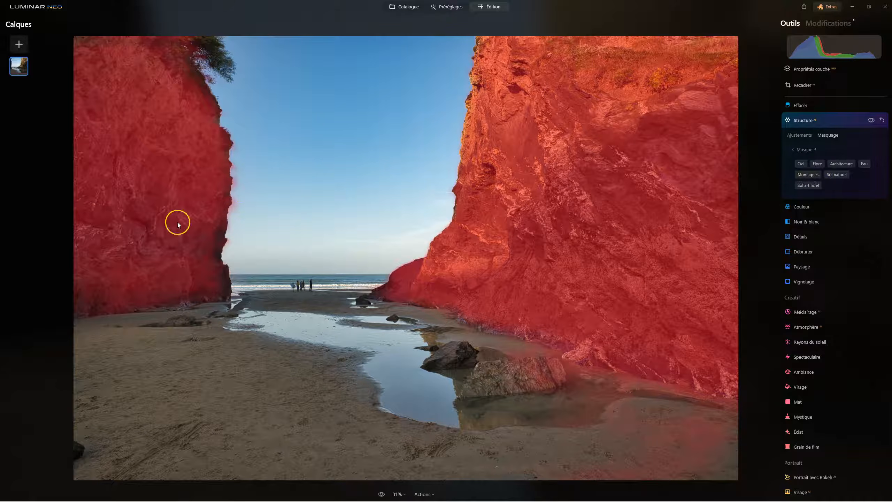
# Show the Structure mask and erase its spill along the left cliff's edge with a size 40 brush, then hide the overlay.
pyautogui.click(803, 150)
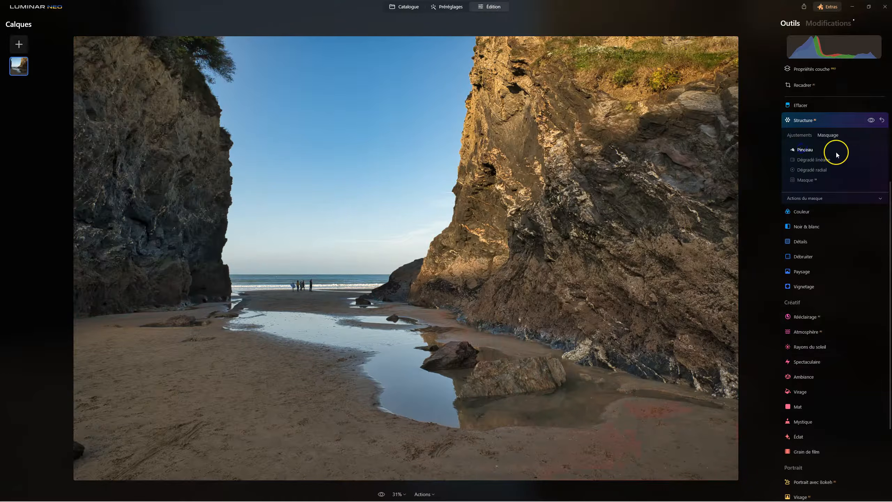
pyautogui.click(806, 150)
pyautogui.click(857, 161)
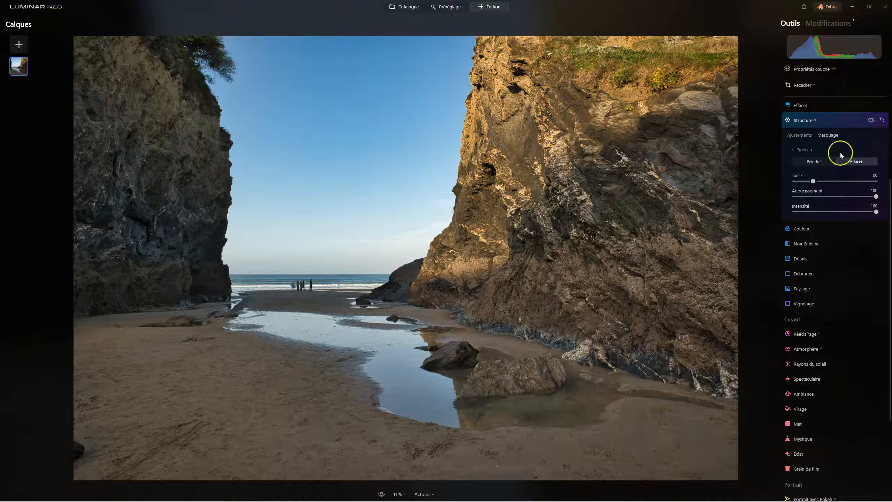
pyautogui.click(802, 151)
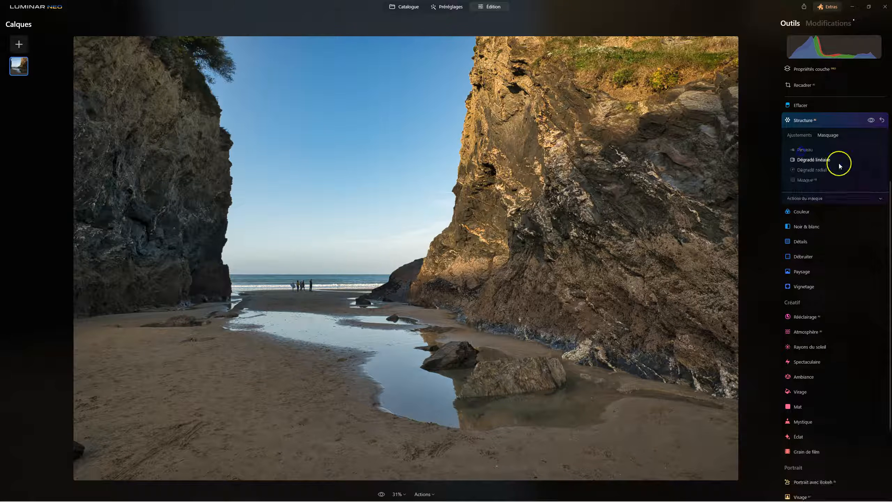
pyautogui.click(827, 199)
pyautogui.click(865, 219)
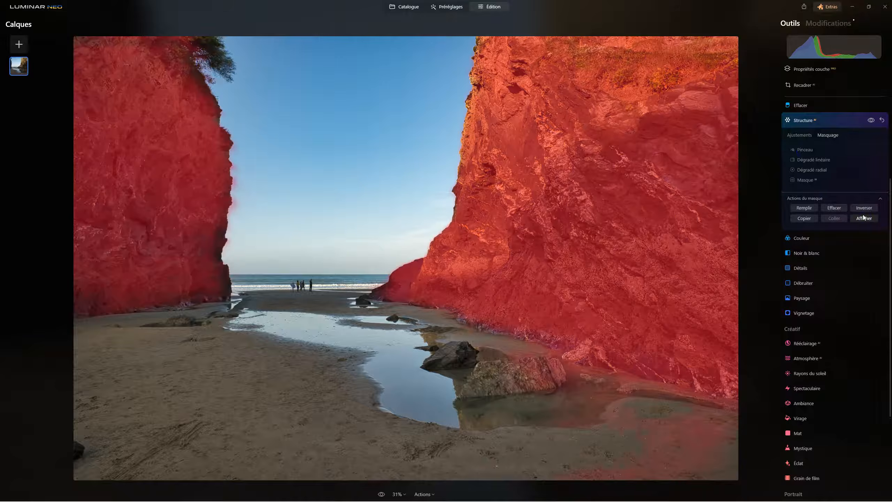
pyautogui.click(807, 150)
pyautogui.click(869, 164)
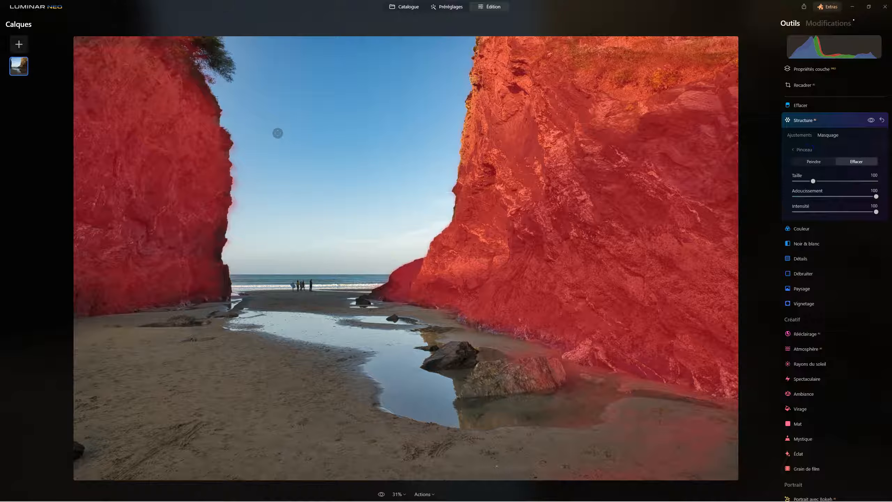
pyautogui.scroll(-6, 263, 158)
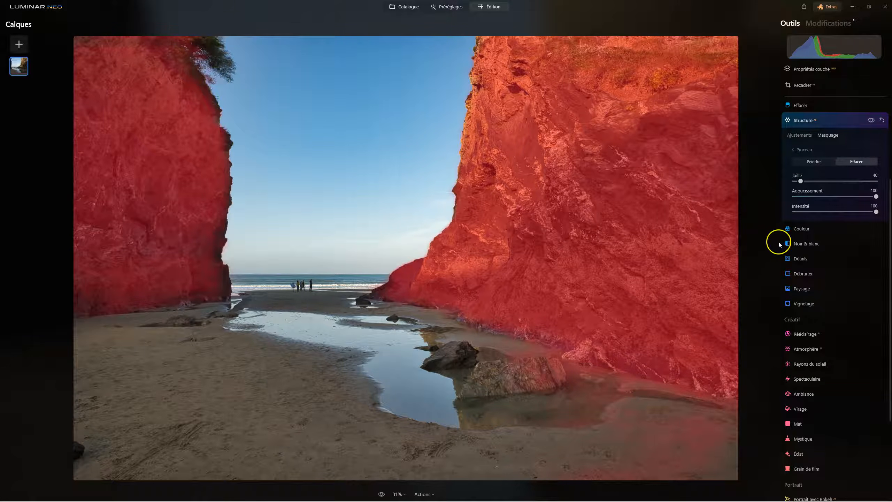
pyautogui.click(800, 151)
pyautogui.click(866, 219)
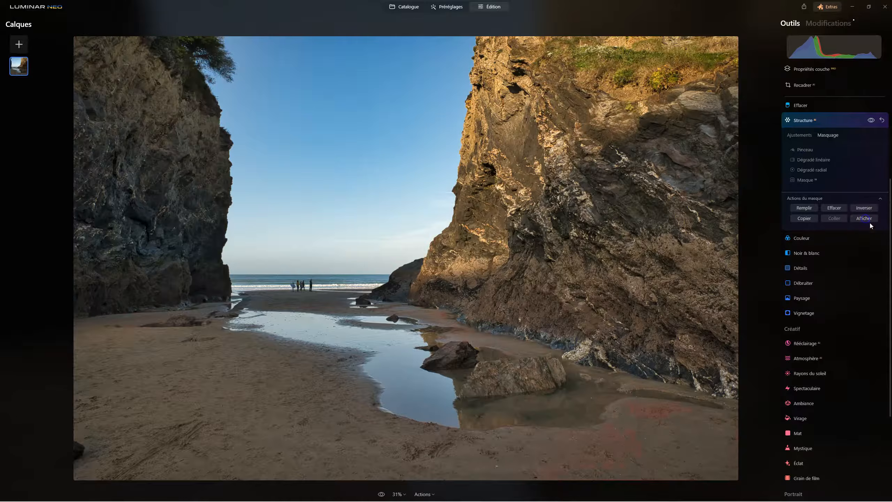
# Return to the Structure adjustments and compare the photo with and without the masked effect.
pyautogui.click(800, 135)
pyautogui.click(837, 161)
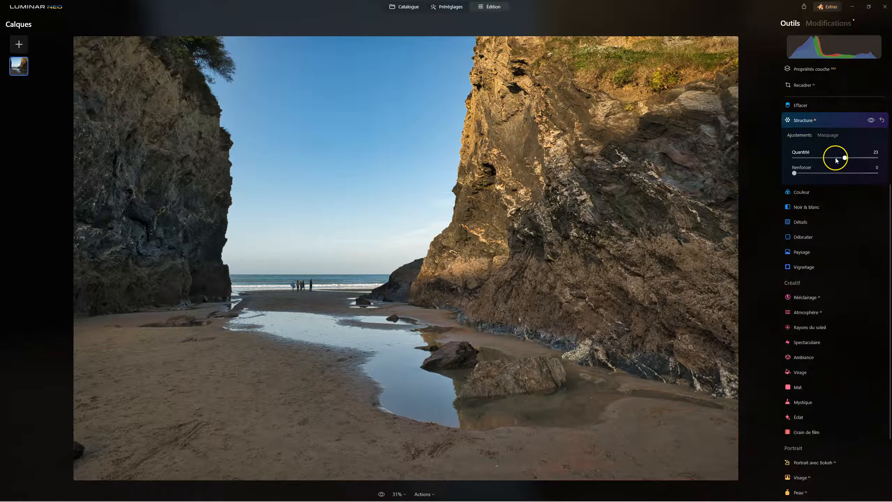
pyautogui.click(872, 120)
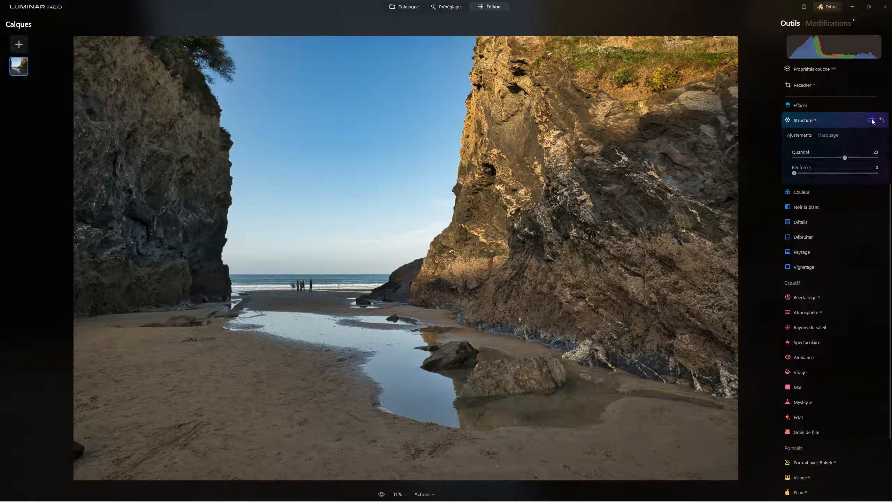
# Compare the cliffs again with and without the Structure effect, ending with it enabled, and close the Structure tool.
pyautogui.click(872, 121)
pyautogui.click(872, 121)
pyautogui.click(872, 121)
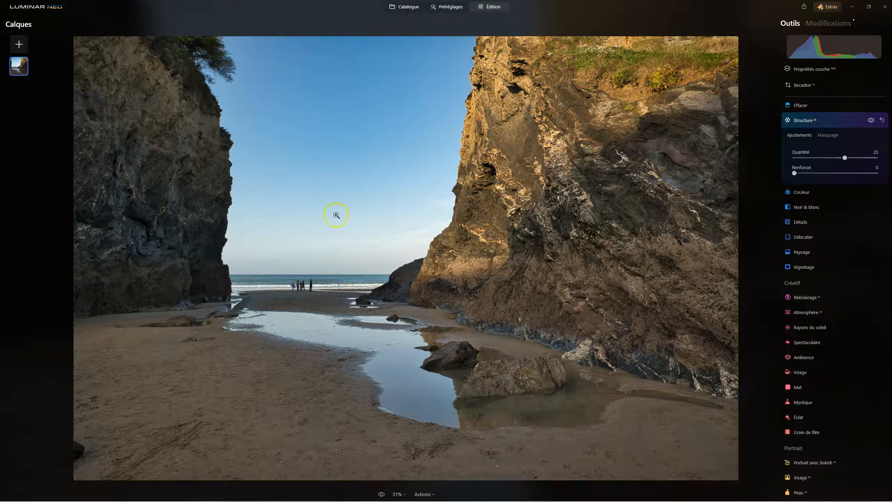
pyautogui.click(575, 251)
pyautogui.click(811, 120)
# Remove the dark rock at the photo's lower-left edge with the Effacer tool at size 113, then close the tool.
pyautogui.scroll(4, 852, 245)
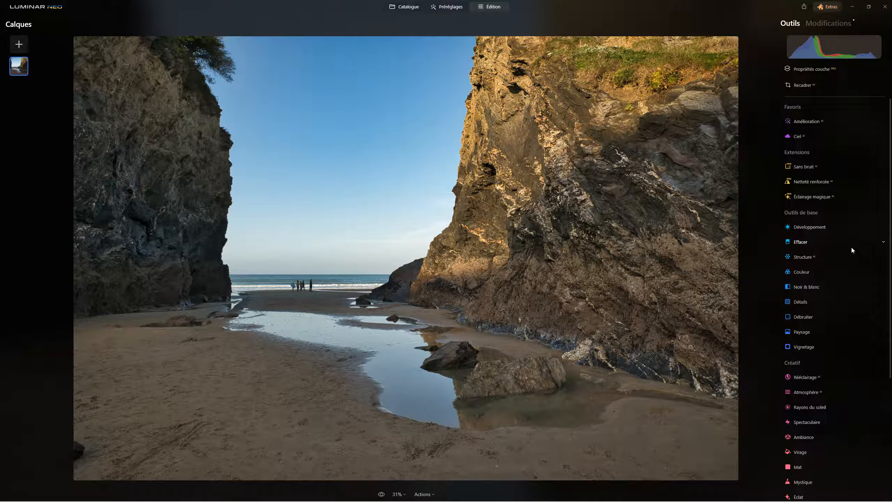
pyautogui.click(806, 243)
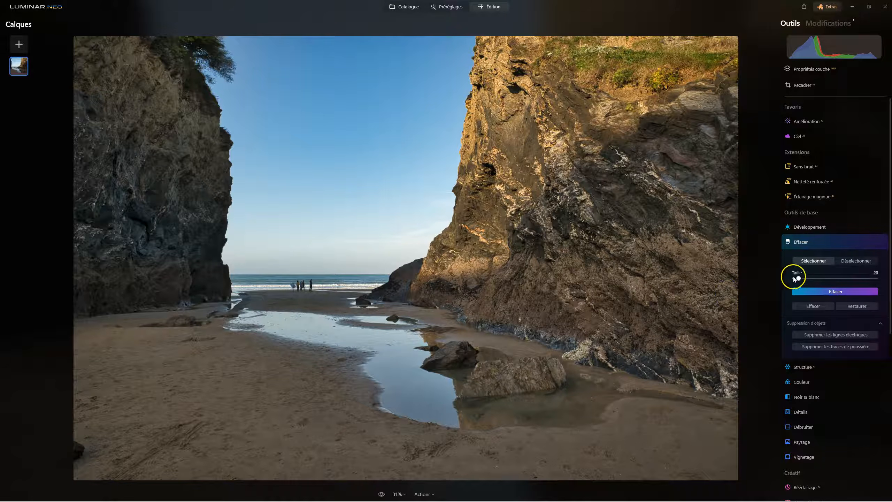
pyautogui.moveTo(798, 278); pyautogui.dragTo(838, 278)
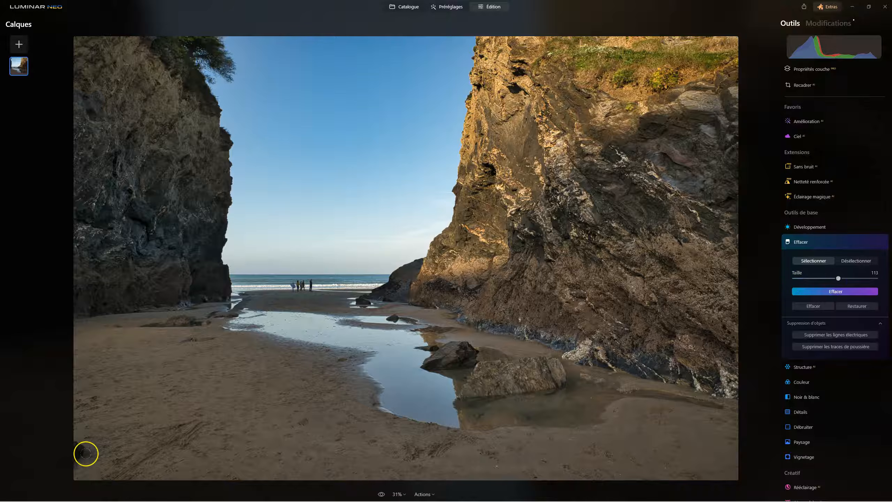
pyautogui.click(87, 451)
pyautogui.click(846, 290)
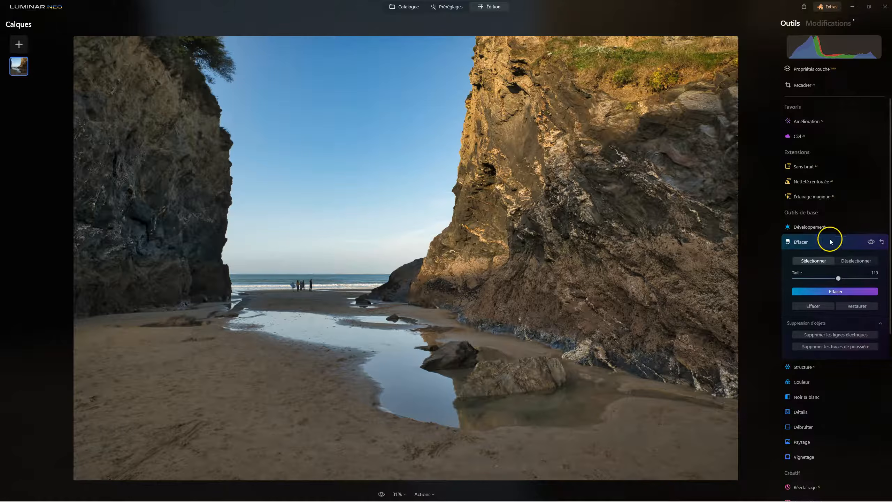
pyautogui.click(815, 242)
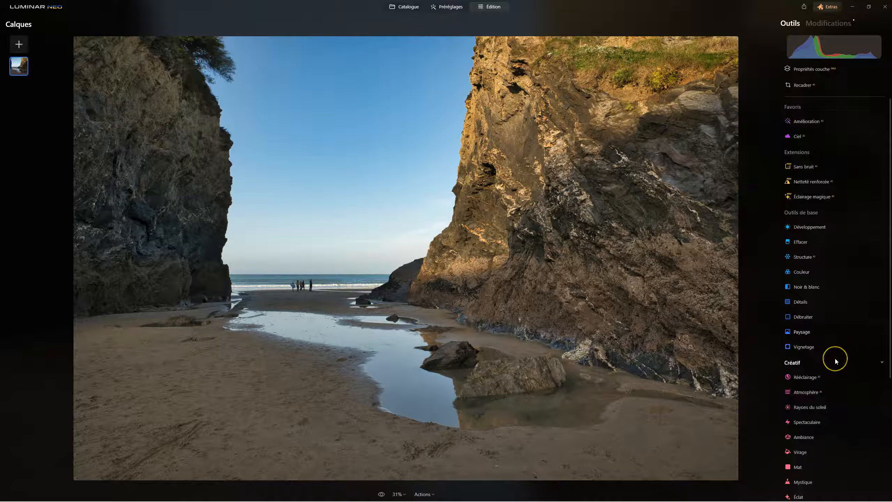
# Tint the shadows with the Virage tool, using Saturation 16 and Tonalité 229.
pyautogui.scroll(-3, 831, 350)
pyautogui.click(841, 347)
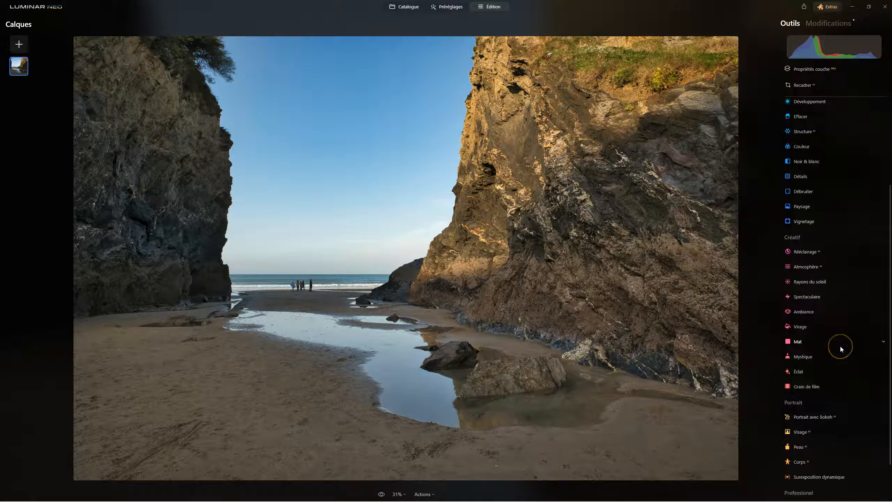
pyautogui.click(811, 327)
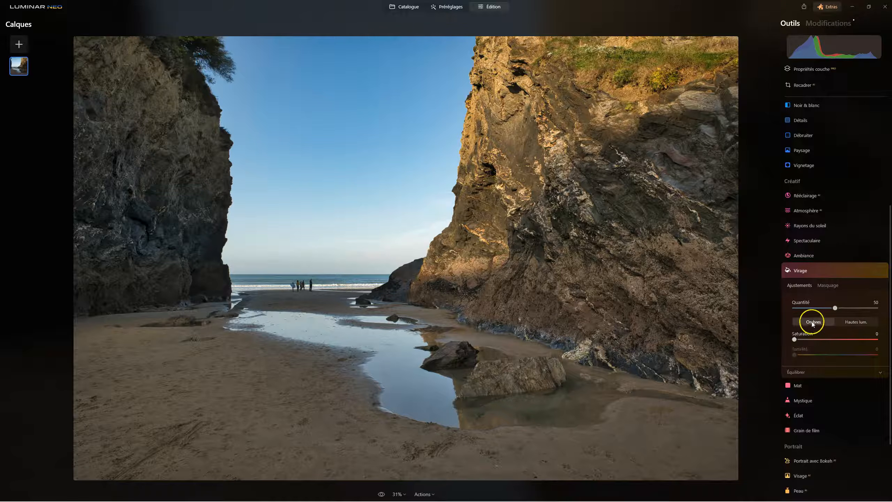
pyautogui.moveTo(795, 339); pyautogui.dragTo(856, 356)
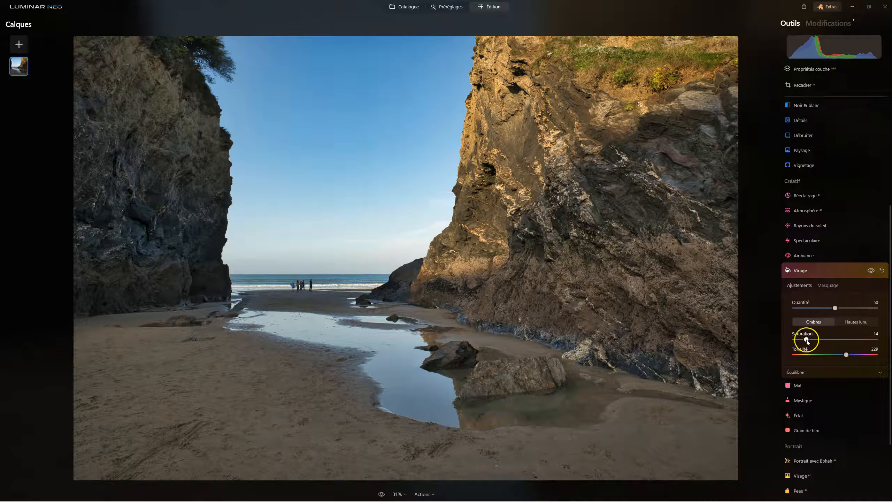
# Tint the highlights with Virage at Saturation 10 and Tonalité 300, and compare the photo with and without the toning.
pyautogui.click(857, 321)
pyautogui.scroll(-2, 842, 339)
pyautogui.moveTo(795, 239); pyautogui.dragTo(846, 260)
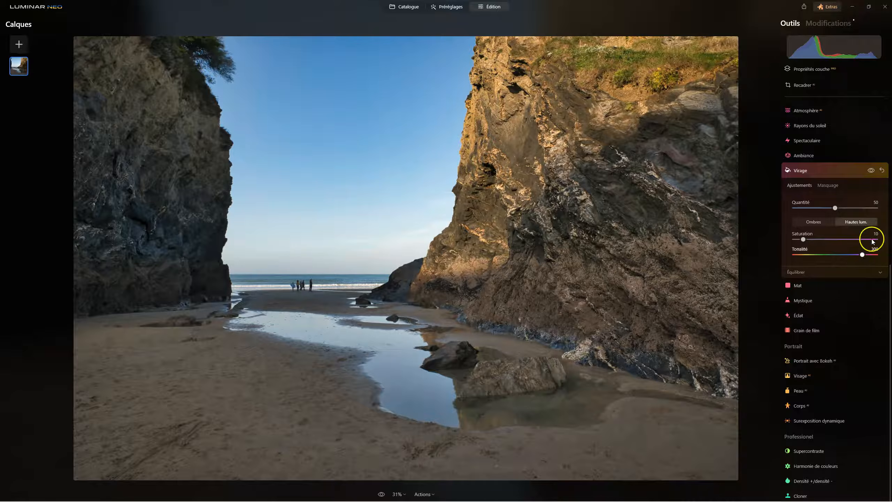
pyautogui.click(872, 171)
pyautogui.click(871, 171)
pyautogui.click(871, 171)
pyautogui.click(872, 171)
# Set the Virage highlight Saturation to 25, compare the toning on and off, and review the shadow settings.
pyautogui.moveTo(806, 241); pyautogui.dragTo(818, 241)
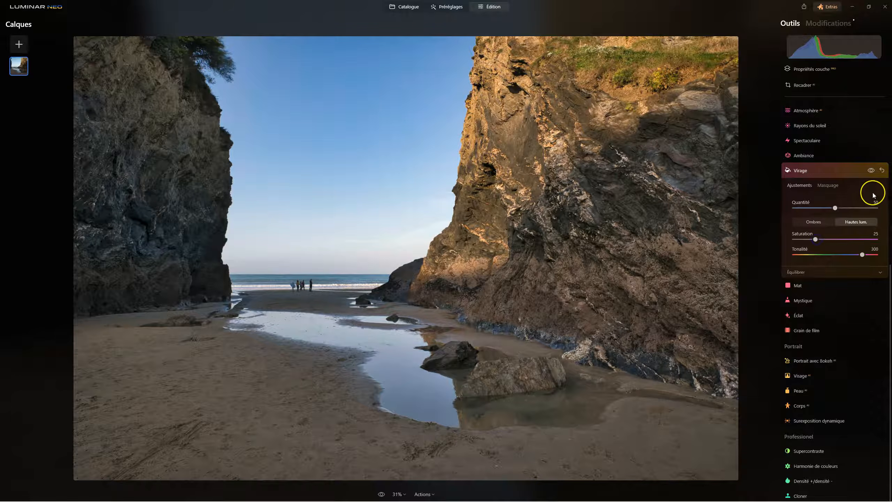
pyautogui.click(872, 171)
pyautogui.click(872, 171)
pyautogui.click(872, 171)
pyautogui.click(872, 171)
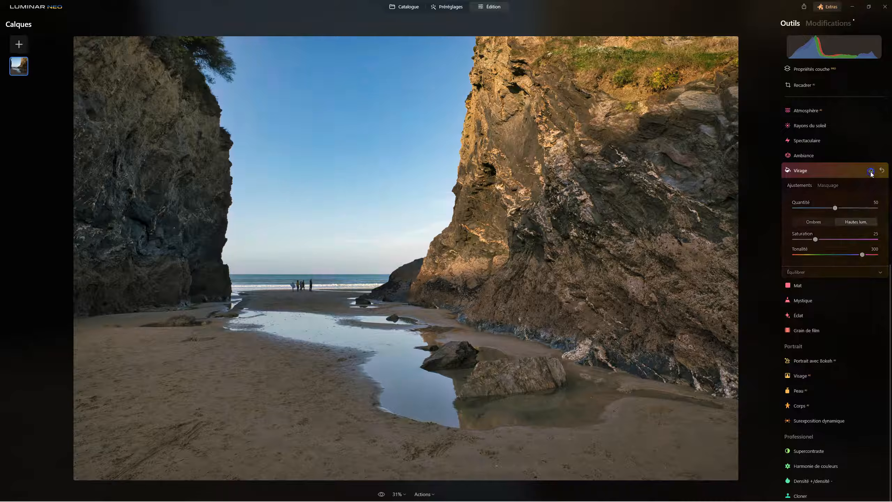
pyautogui.click(815, 222)
pyautogui.click(854, 222)
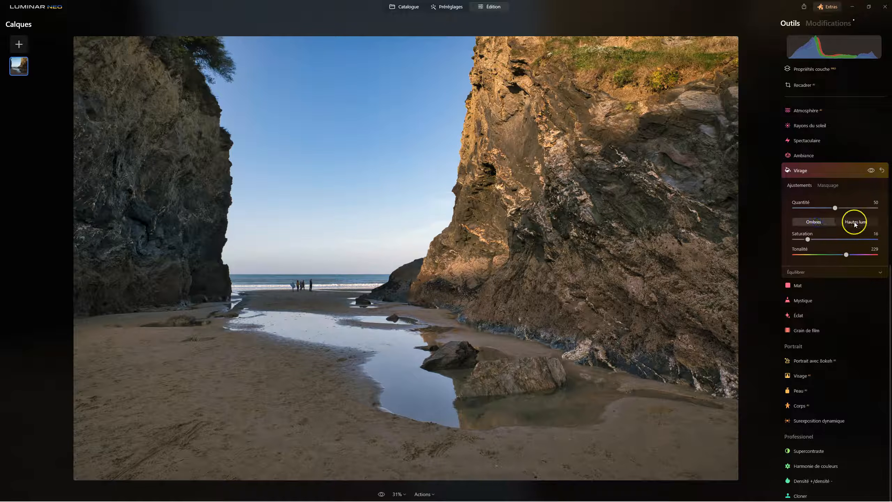
# Shift the Virage balance toward Hautes lum., close the tool, and compare the edited photo with the original.
pyautogui.click(854, 227)
pyautogui.click(797, 272)
pyautogui.click(836, 291)
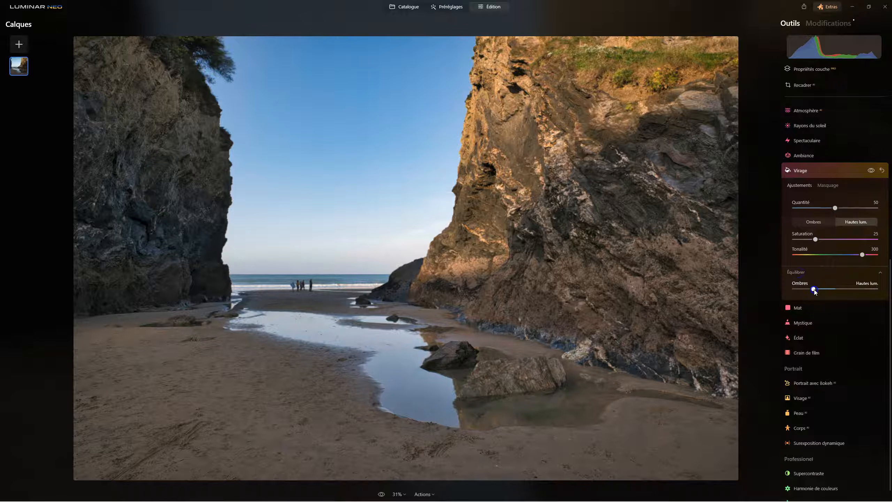
pyautogui.moveTo(815, 290); pyautogui.dragTo(864, 291)
pyautogui.moveTo(864, 291)
pyautogui.mouseDown()
pyautogui.moveTo(831, 291)
pyautogui.moveTo(853, 292)
pyautogui.mouseUp()
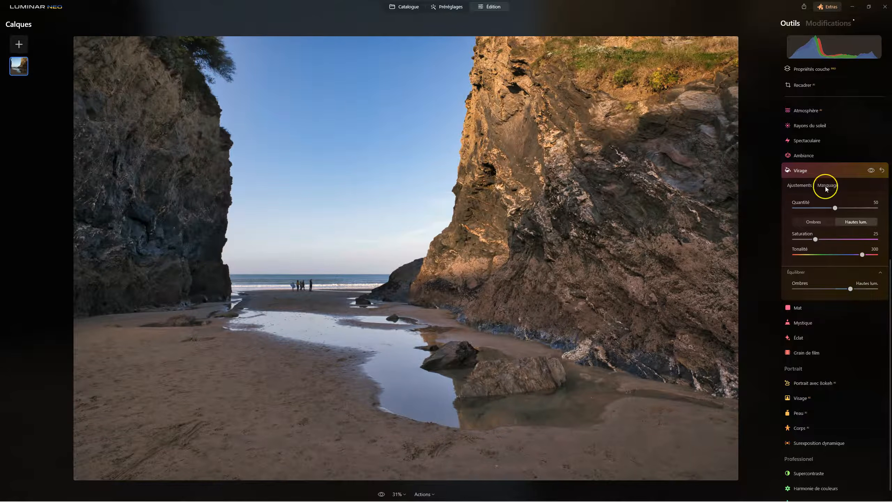
pyautogui.click(802, 173)
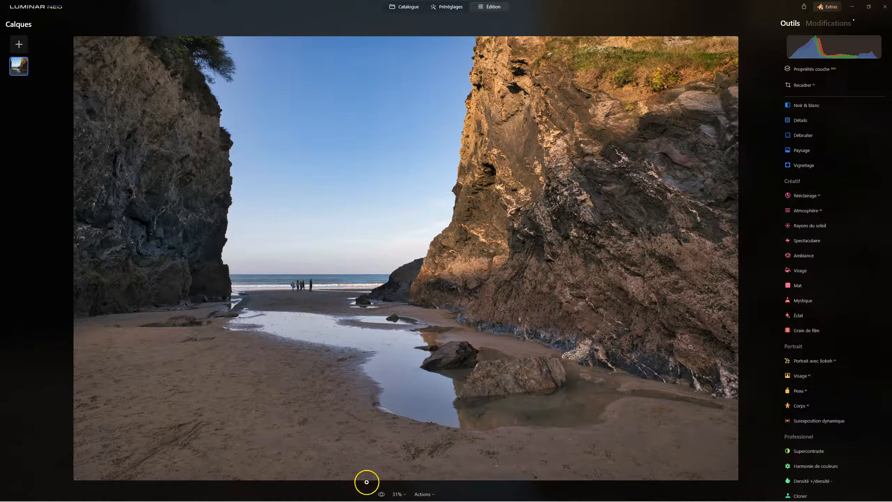
pyautogui.click(381, 494)
pyautogui.click(381, 494)
# Look through the available extensions in Extras and close the window.
pyautogui.click(831, 7)
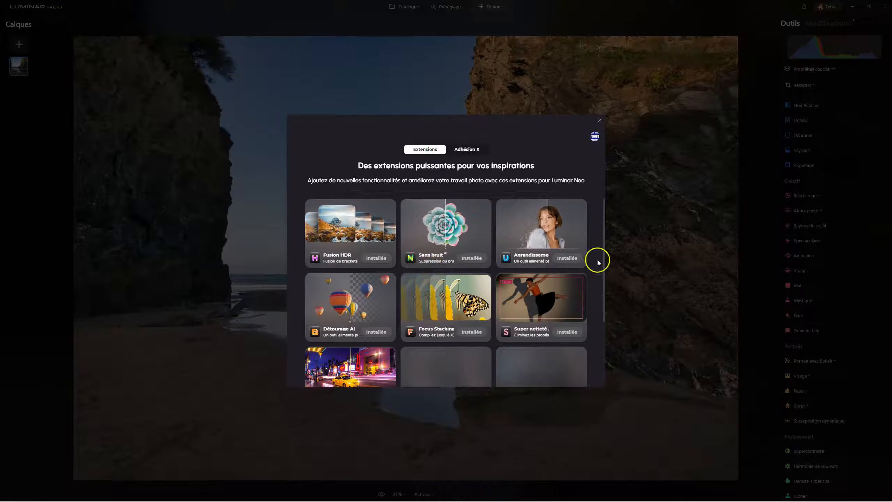
pyautogui.scroll(-2, 564, 327)
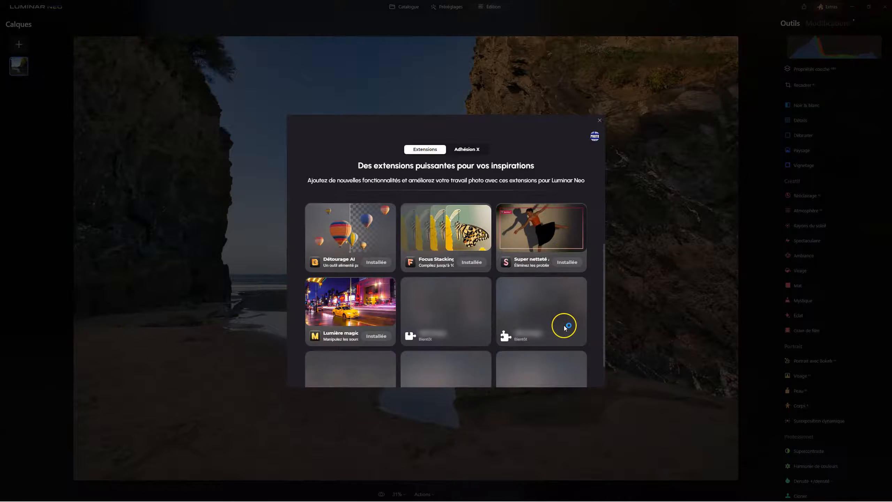
pyautogui.scroll(2, 565, 327)
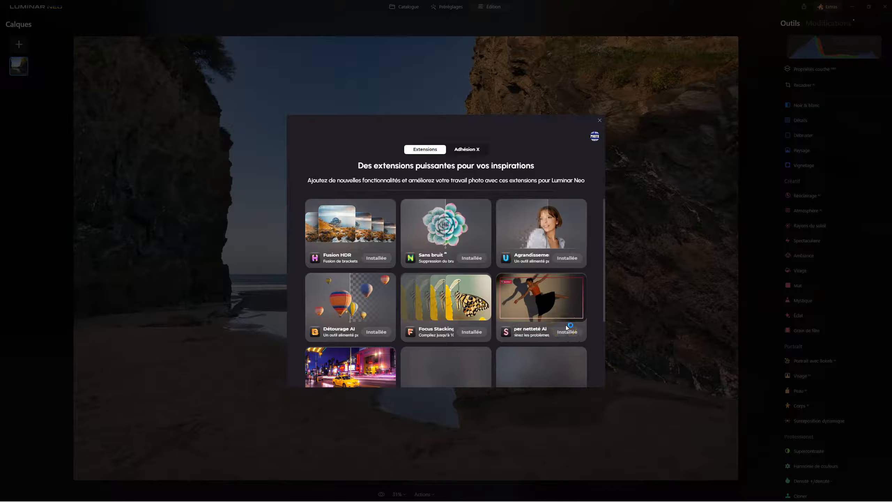
pyautogui.click(598, 121)
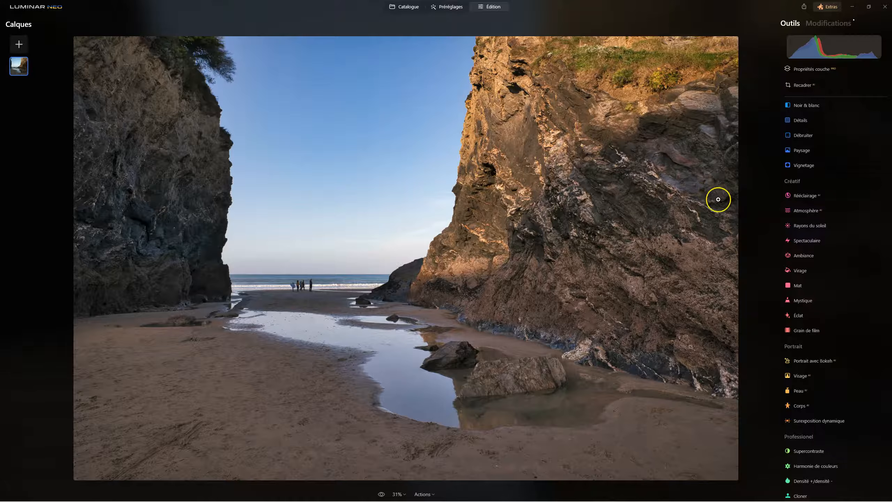
# Go to the catalogue and view its Fusion HDR, focus stacking and Agrandissement extensions.
pyautogui.scroll(5, 858, 279)
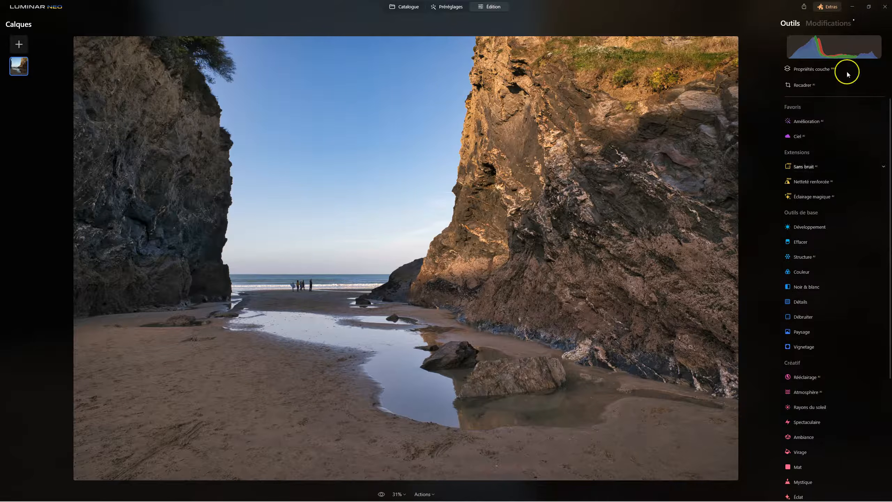
pyautogui.click(401, 9)
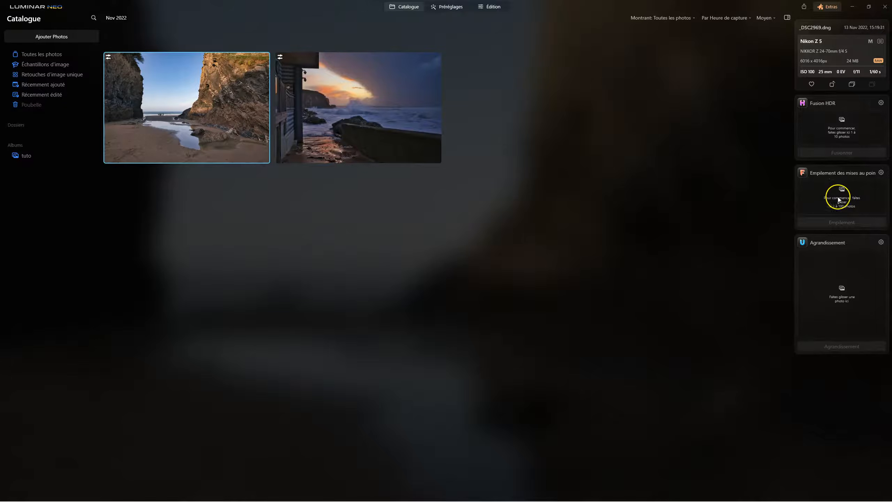
pyautogui.click(833, 294)
# Return to editing the beach photo and view the layer properties and their masking options.
pyautogui.click(495, 10)
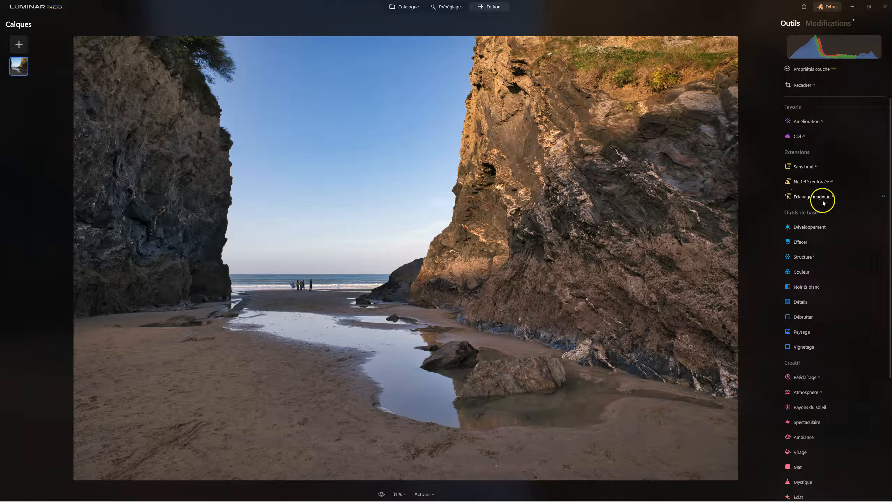
pyautogui.click(824, 72)
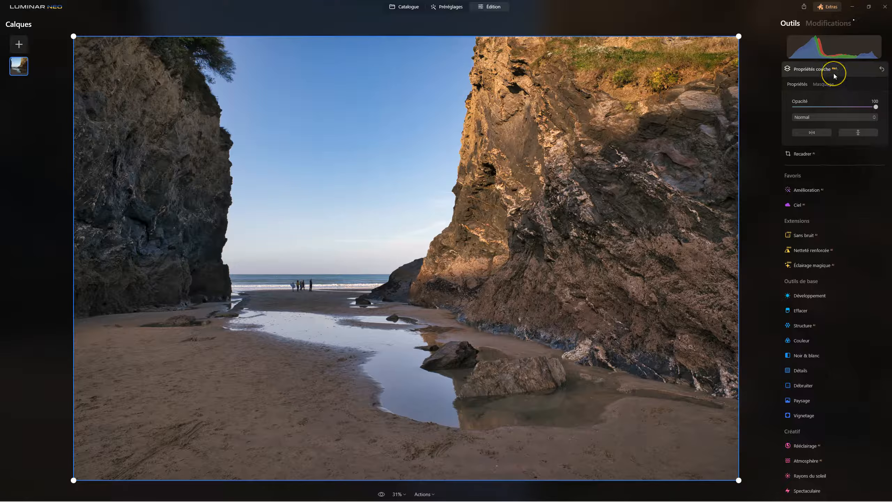
pyautogui.click(825, 84)
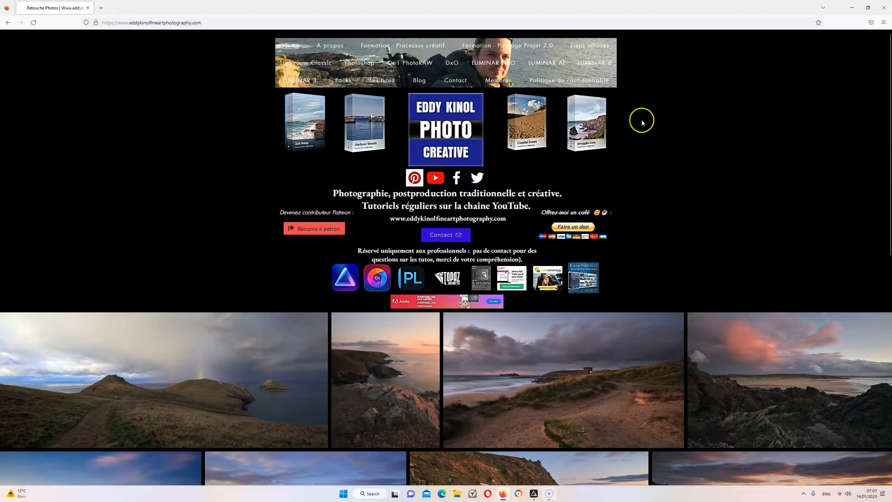
# Switch to the browser and look through the photography YouTube channel's videos and playlists.
pyautogui.click(626, 147)
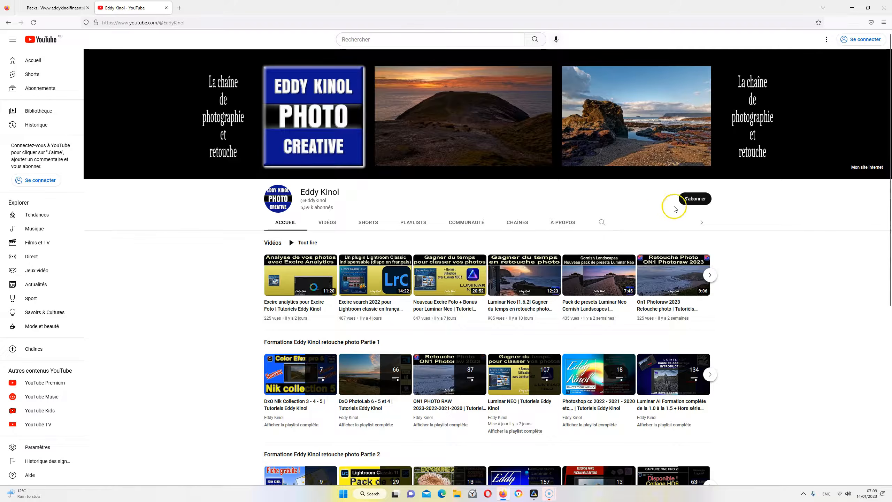
pyautogui.click(329, 224)
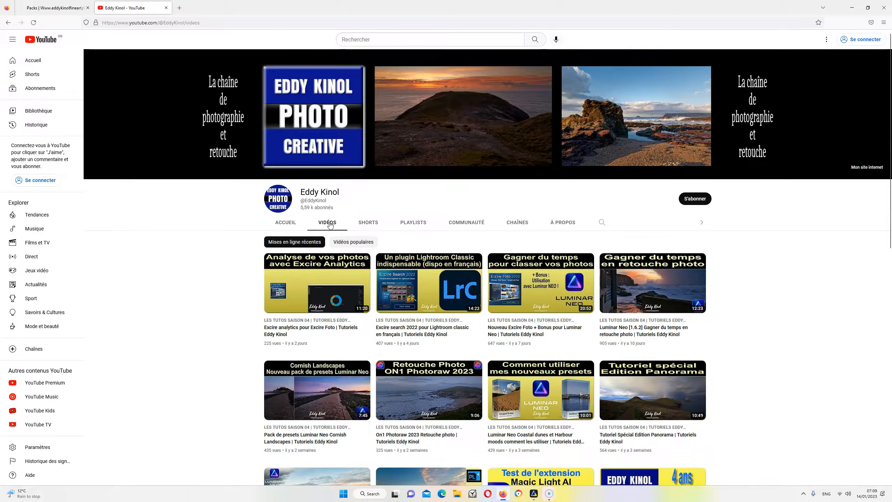
pyautogui.scroll(-5, 760, 341)
pyautogui.scroll(5, 760, 340)
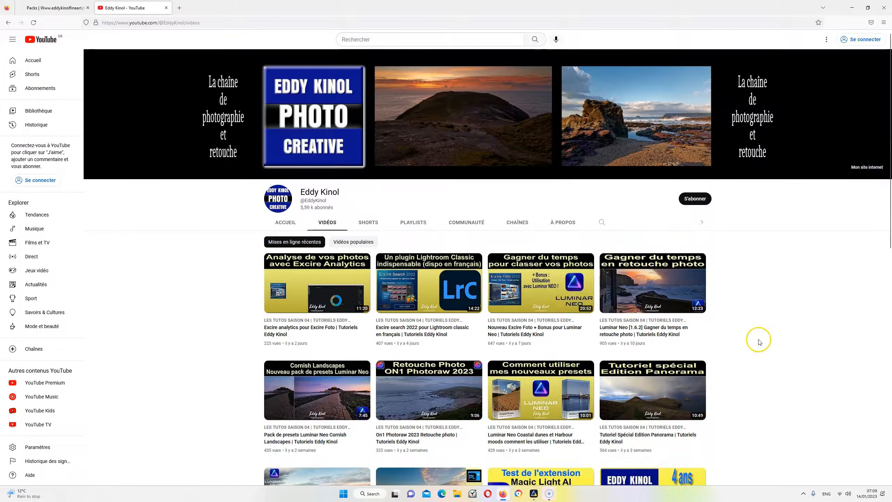
pyautogui.click(419, 225)
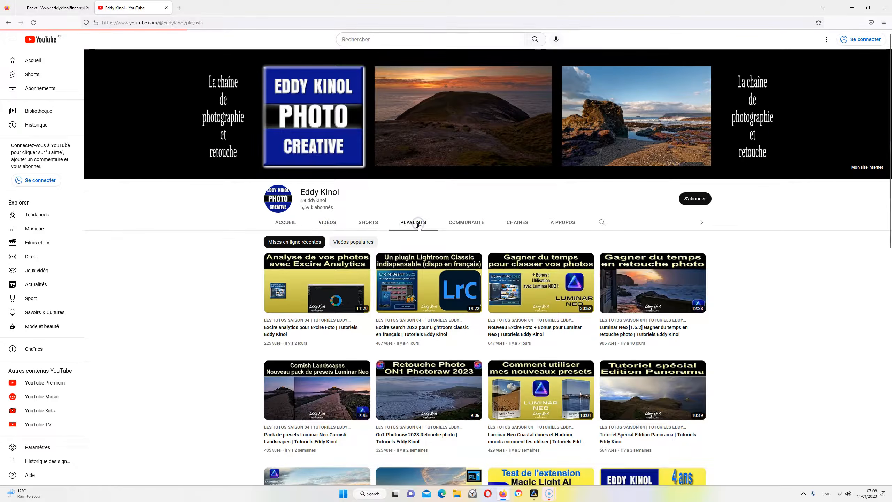
# Return to the YouTube channel's home page and look through its training playlists and Shorts.
pyautogui.click(286, 224)
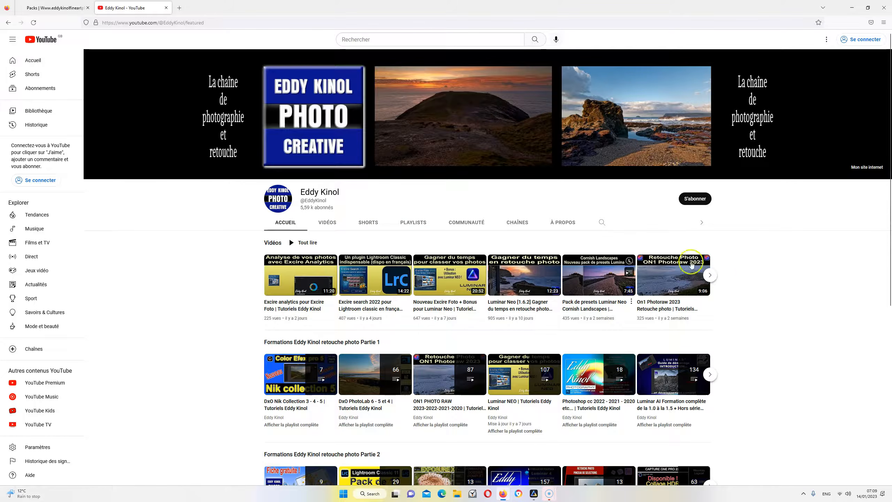
pyautogui.scroll(-5, 752, 308)
pyautogui.scroll(-4, 753, 307)
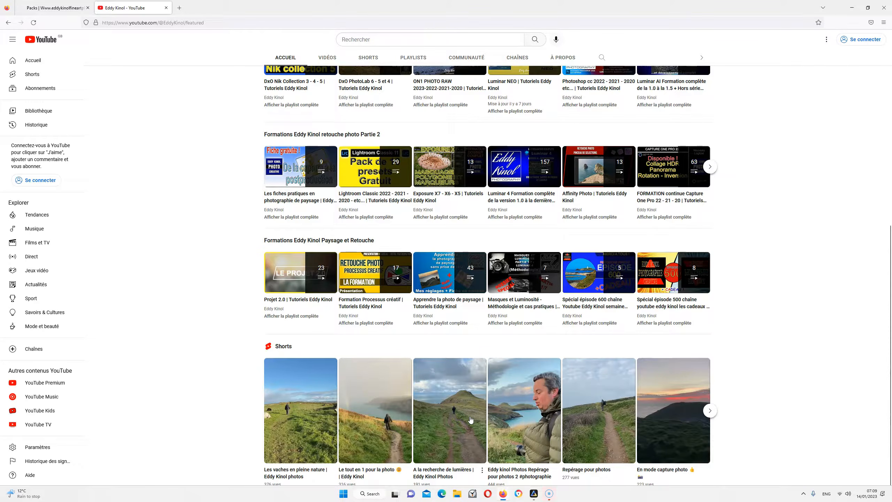
pyautogui.scroll(6, 471, 420)
pyautogui.scroll(3, 471, 420)
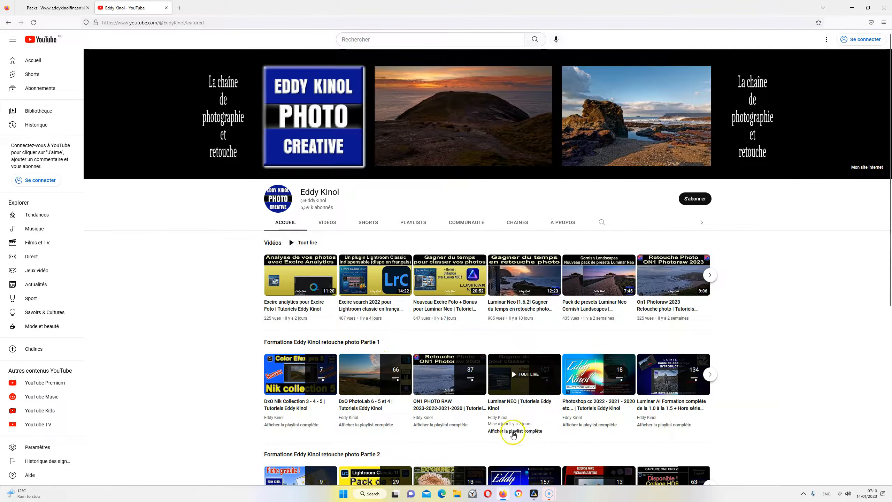
# Open the complete Luminar NEO tutorial playlist and browse its episodes.
pyautogui.click(507, 431)
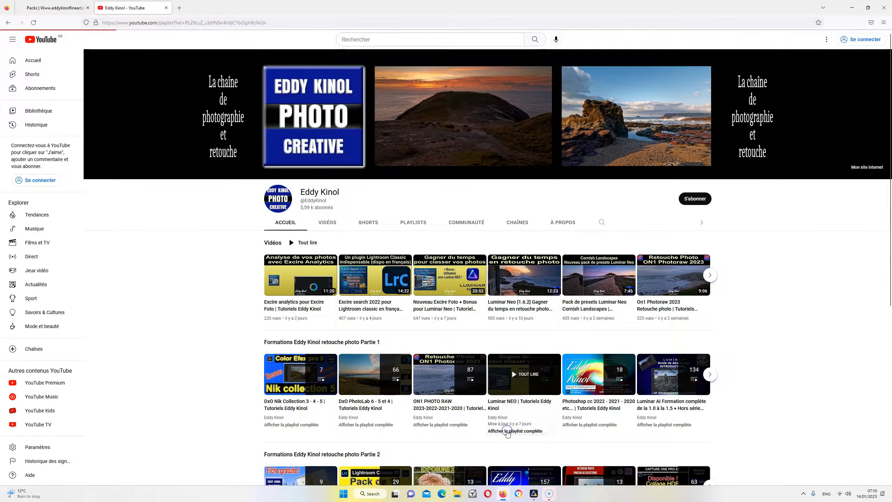
pyautogui.scroll(-20, 548, 236)
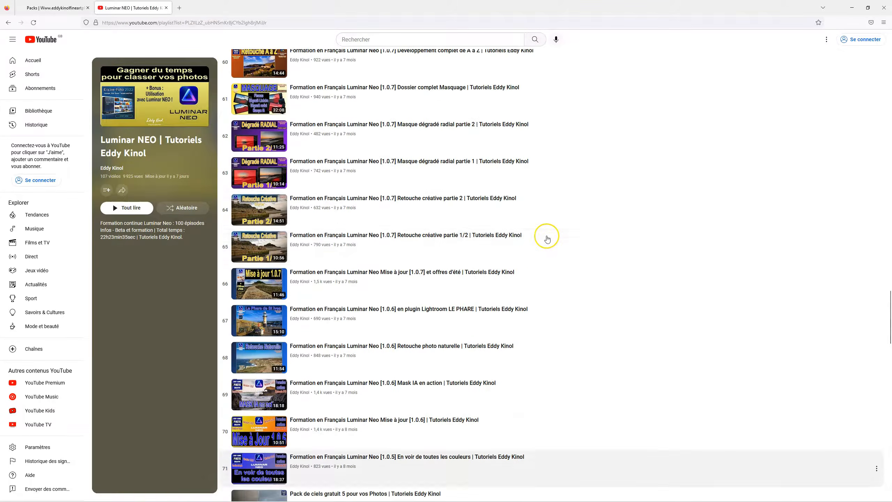
pyautogui.scroll(20, 537, 221)
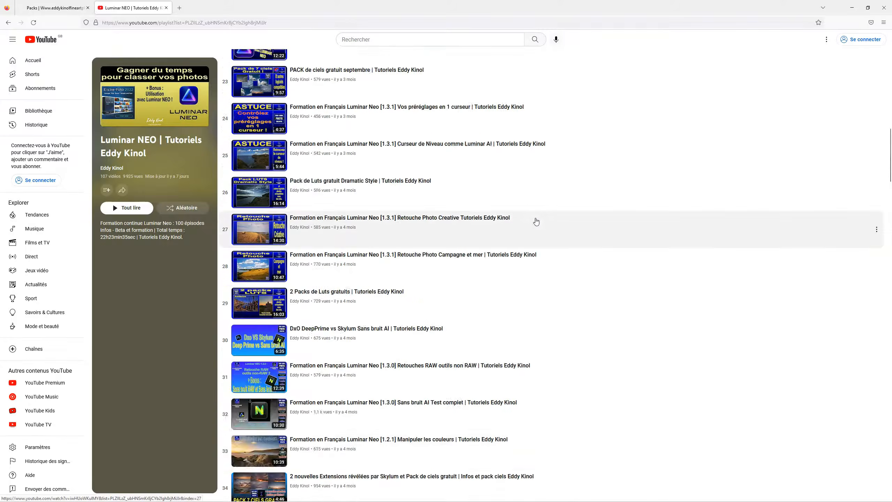
# Look through the Luminar NEO playlist down to its oldest episodes and back to the newest, and return to the beach photo in Luminar Neo.
pyautogui.scroll(-15, 536, 221)
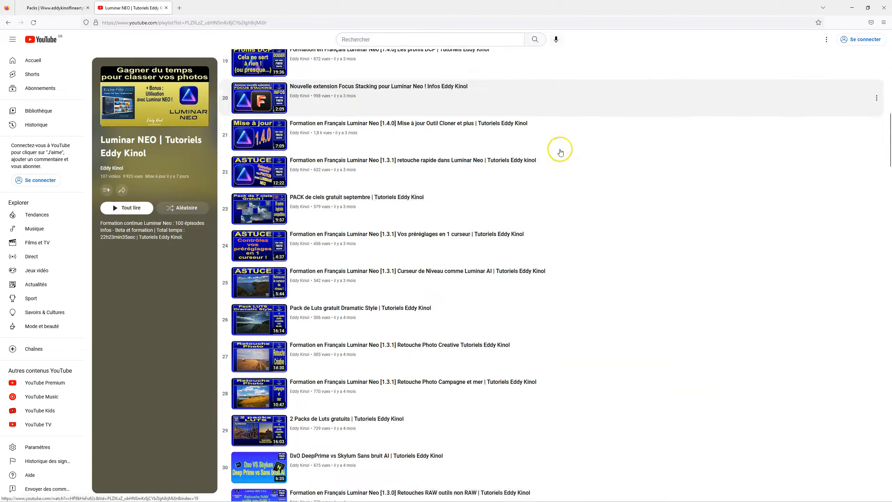
pyautogui.scroll(-20, 561, 159)
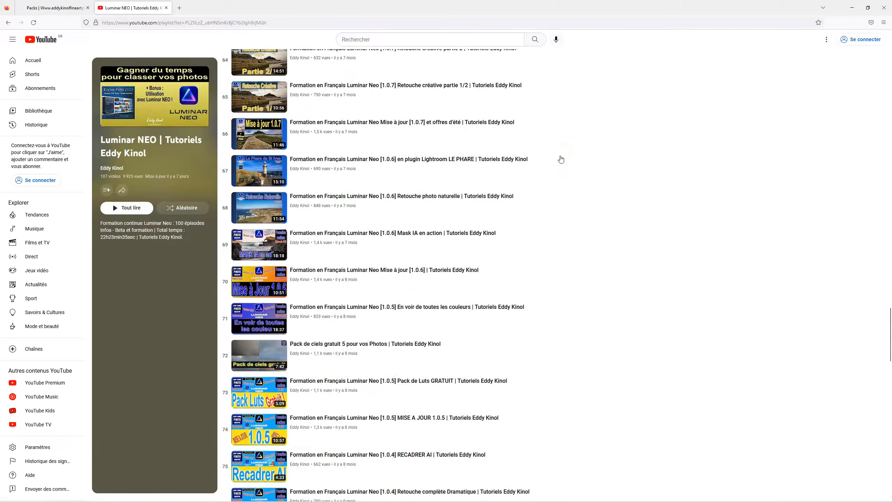
pyautogui.scroll(-20, 560, 159)
pyautogui.click(580, 307)
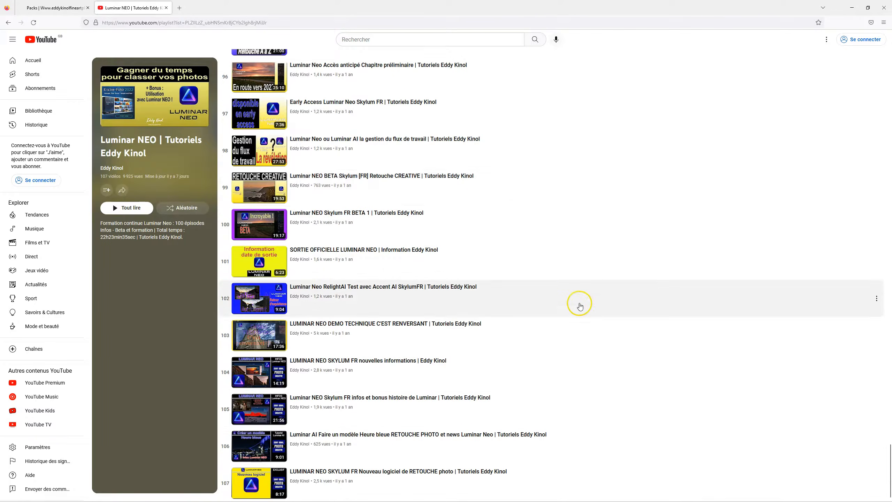
pyautogui.scroll(11, 355, 420)
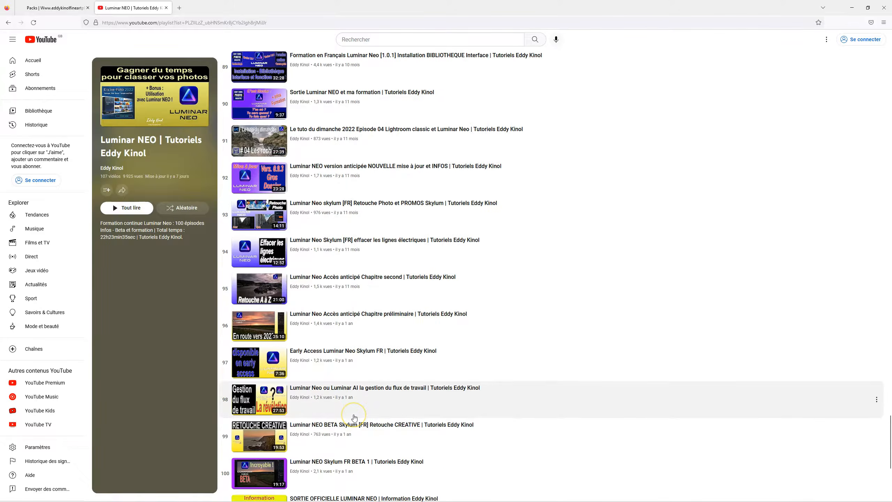
pyautogui.scroll(20, 353, 416)
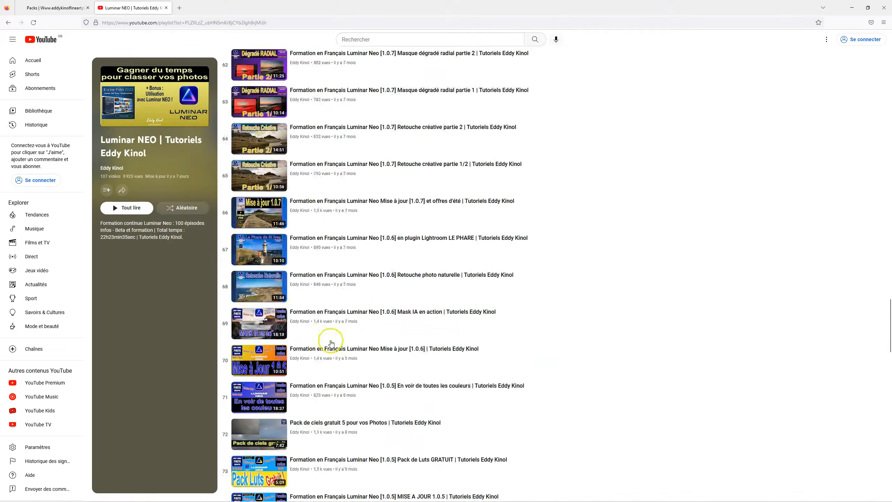
pyautogui.click(318, 347)
pyautogui.scroll(20, 318, 347)
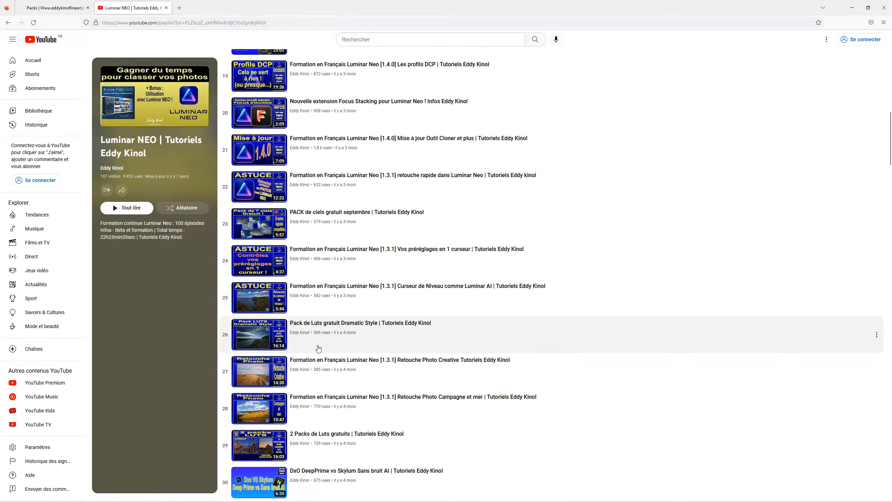
pyautogui.scroll(9, 318, 348)
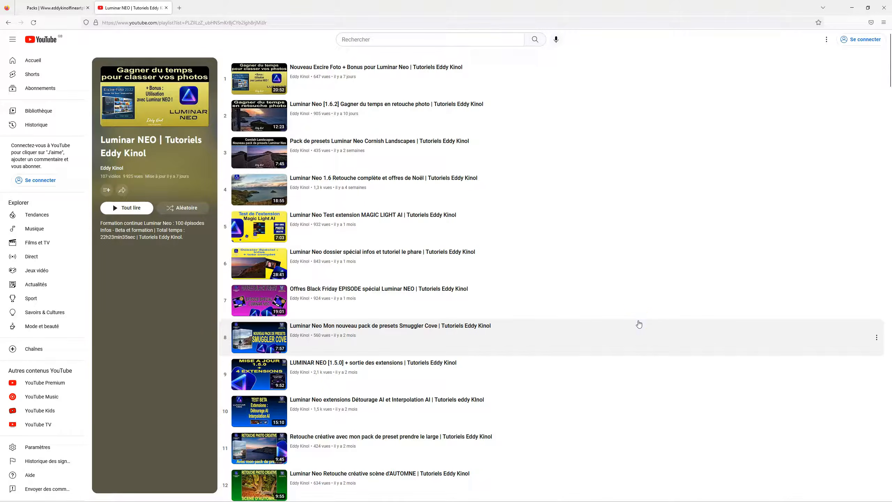
pyautogui.click(591, 362)
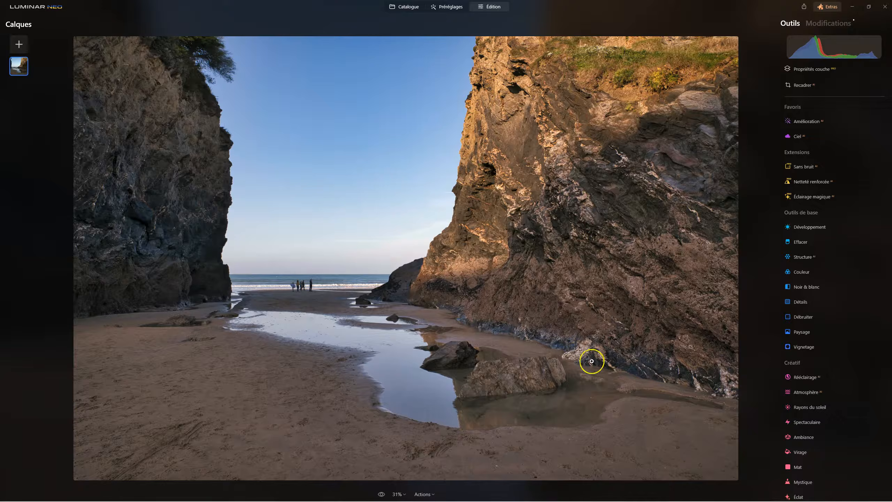